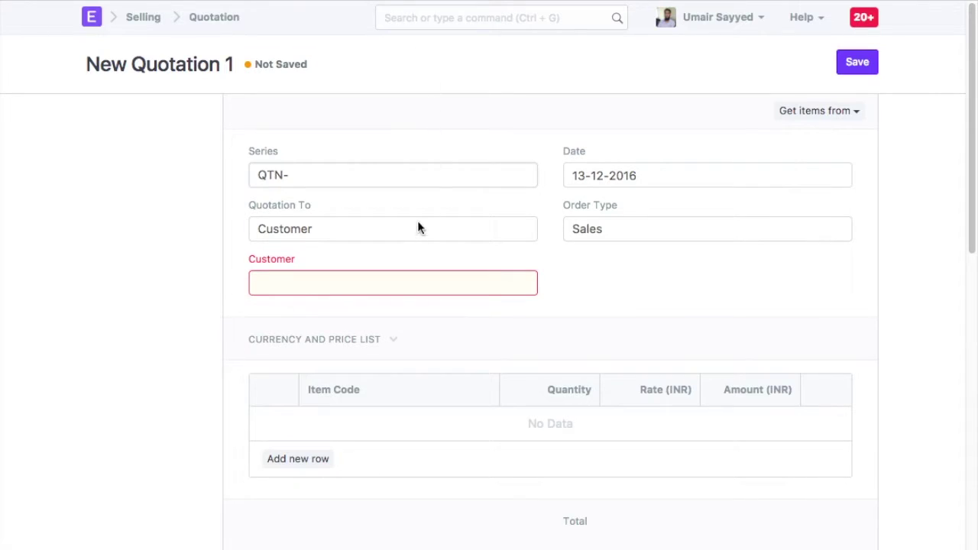
Step: Add an On Net Total tax row with account head GST 5 - GTPL to the quotation and choose the GST 5 & 12 taxes template
{"action": "scroll", "coordinate": [415, 237], "scroll_direction": "down", "scroll_amount": 6}
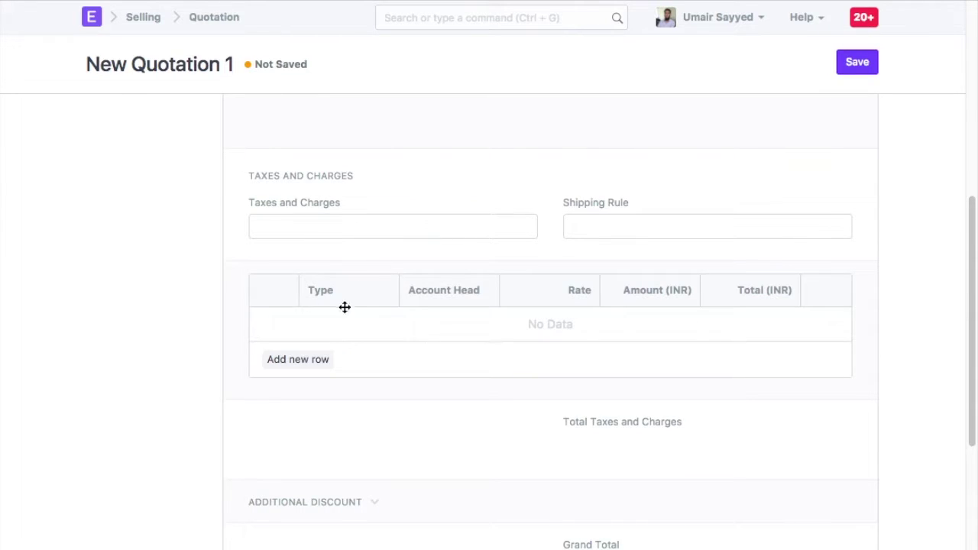
{"action": "left_click", "coordinate": [318, 358]}
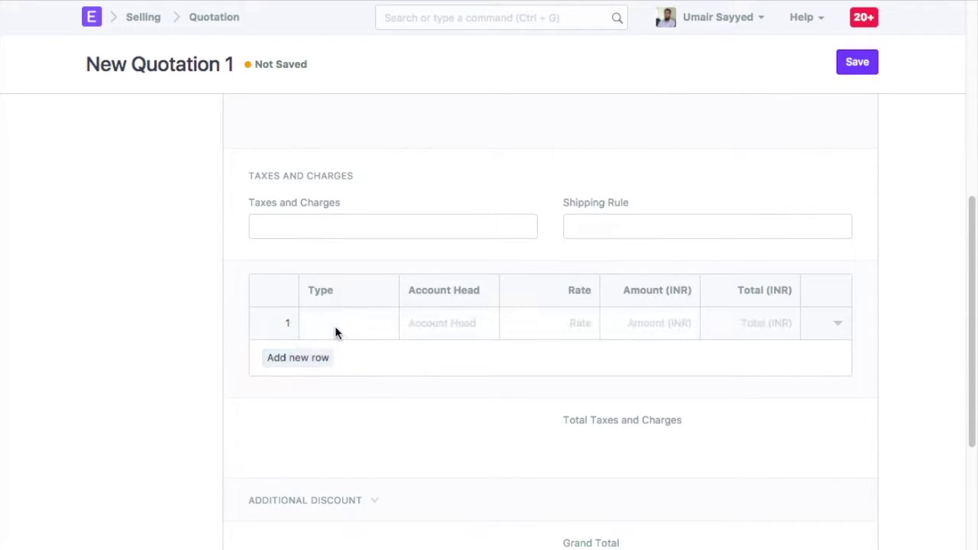
{"action": "left_click", "coordinate": [336, 325]}
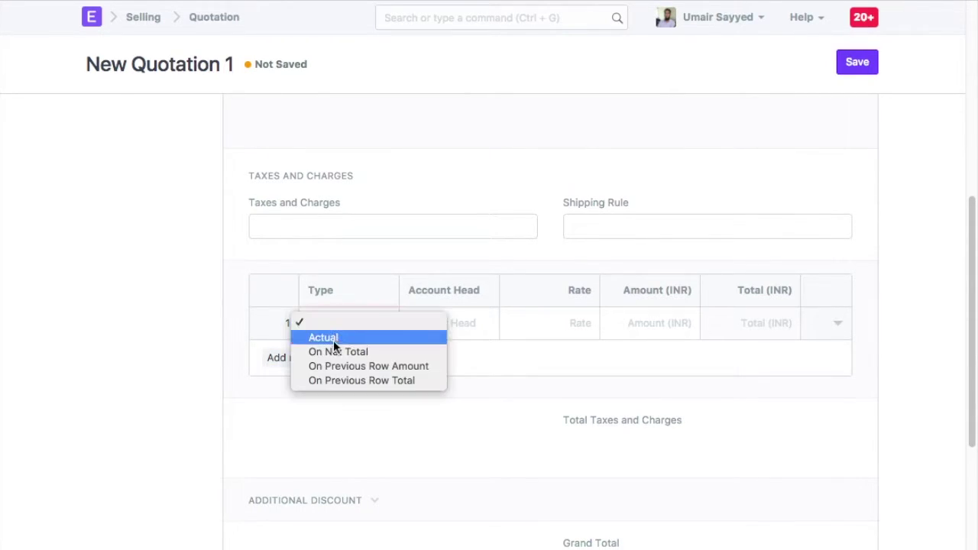
{"action": "left_click", "coordinate": [339, 351]}
{"action": "left_click", "coordinate": [450, 334]}
{"action": "type", "text": "gst"}
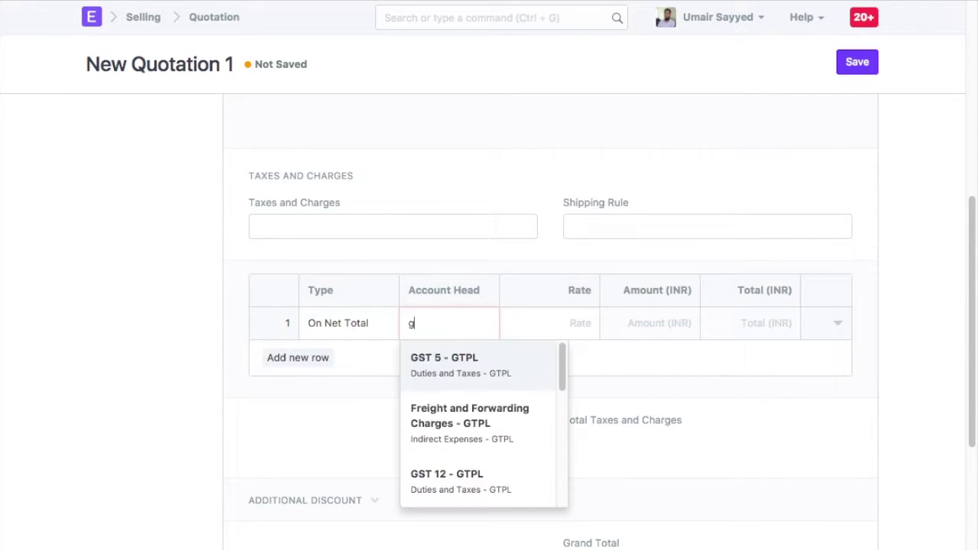
{"action": "left_click", "coordinate": [466, 359]}
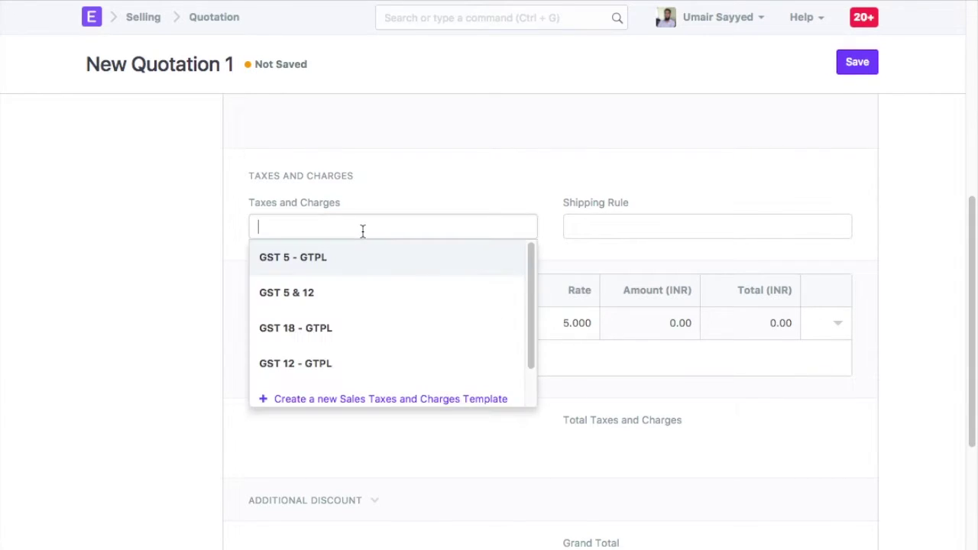
{"action": "left_click", "coordinate": [358, 294]}
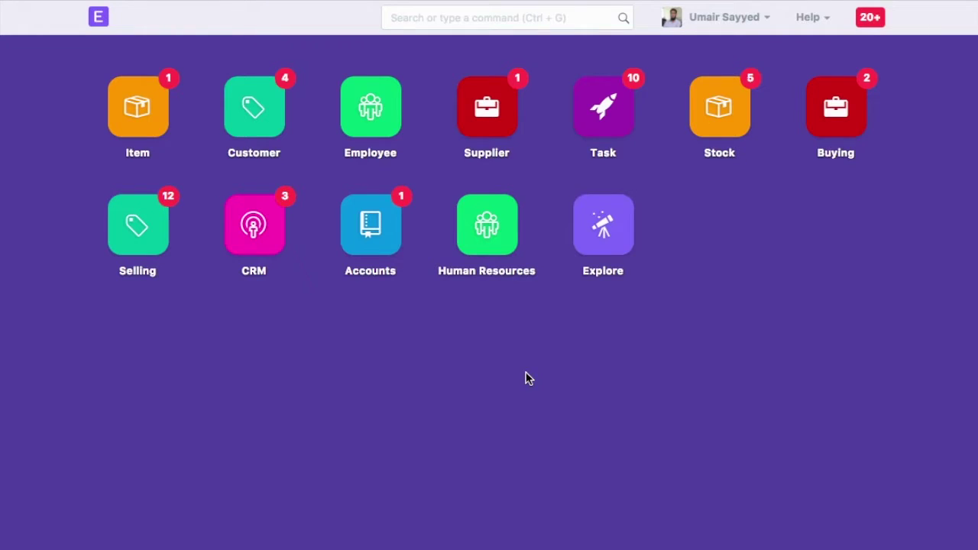
Step: Search for and open the company's Chart of Accounts
{"action": "left_click", "coordinate": [459, 17]}
{"action": "type", "text": "chart of"}
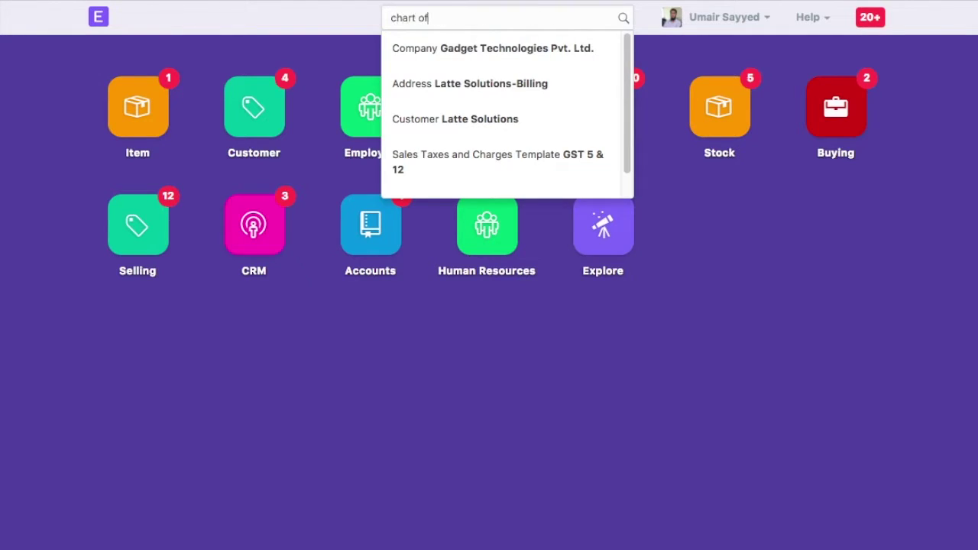
{"action": "left_click", "coordinate": [460, 53]}
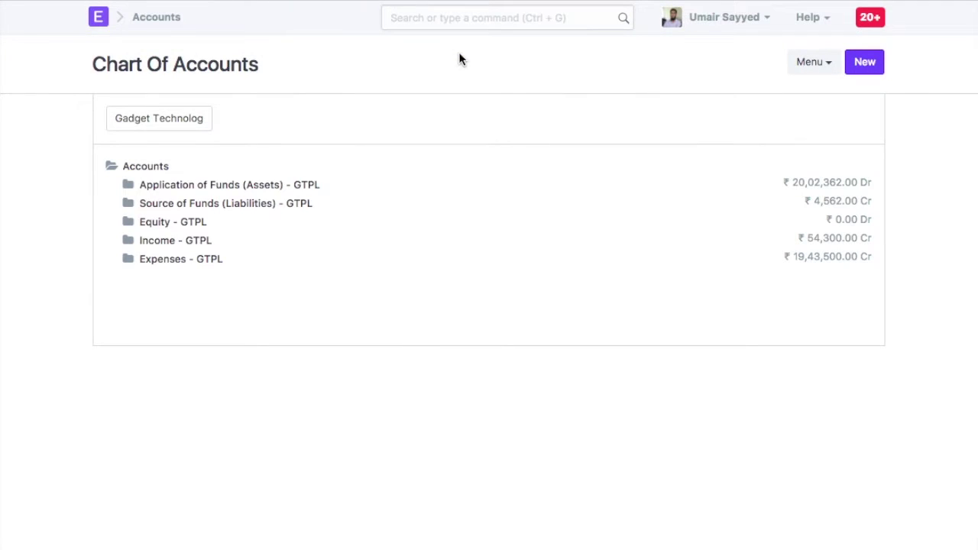
Step: Expand the account tree to Tax Assets under Current Assets and to Duties and Taxes under Current Liabilities
{"action": "left_click", "coordinate": [128, 186]}
{"action": "left_click", "coordinate": [146, 205]}
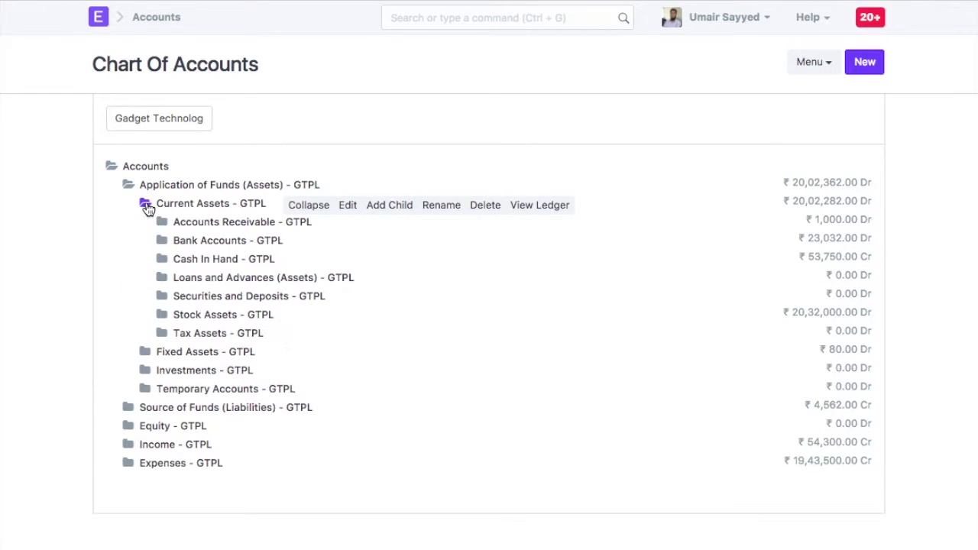
{"action": "left_click", "coordinate": [162, 336]}
{"action": "left_click", "coordinate": [127, 406]}
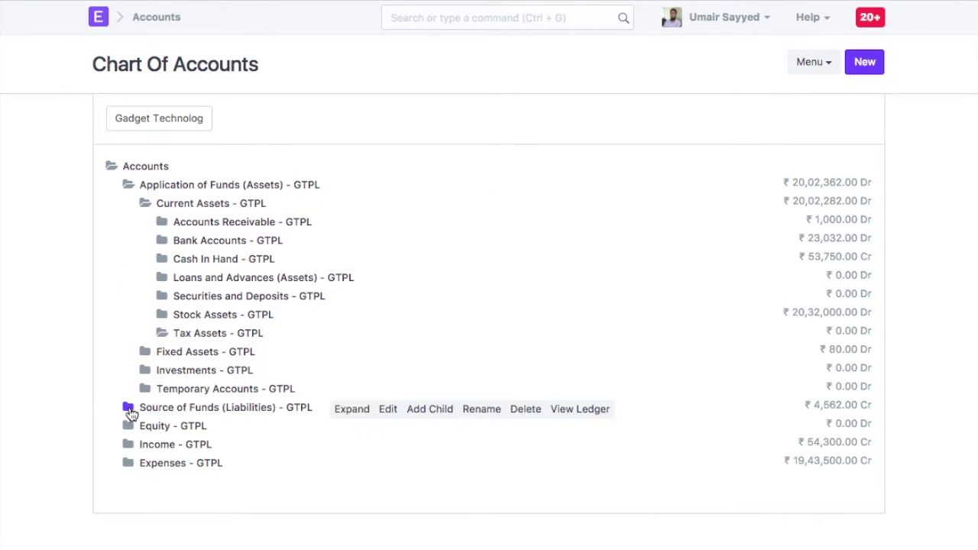
{"action": "left_click", "coordinate": [153, 416]}
{"action": "scroll", "coordinate": [227, 308], "scroll_direction": "down", "scroll_amount": 1}
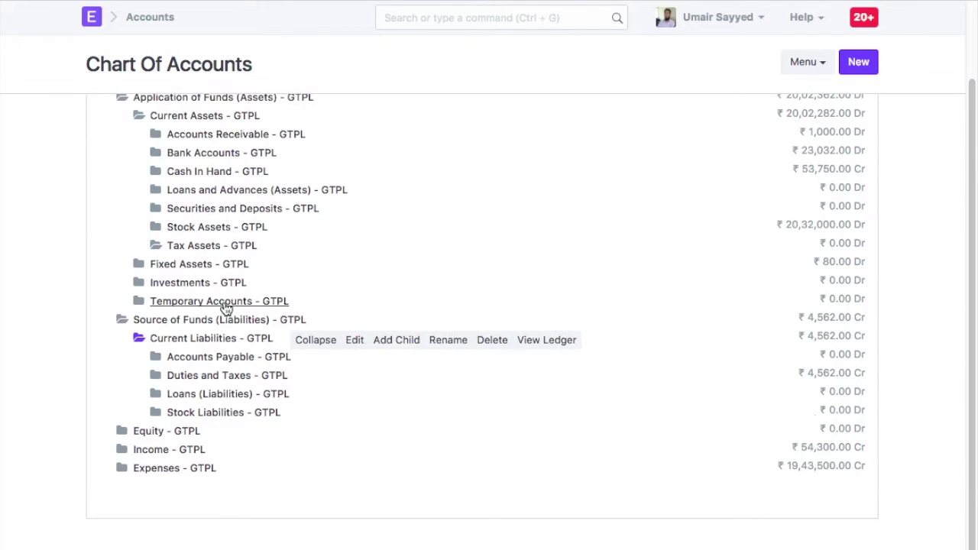
{"action": "left_click", "coordinate": [155, 378]}
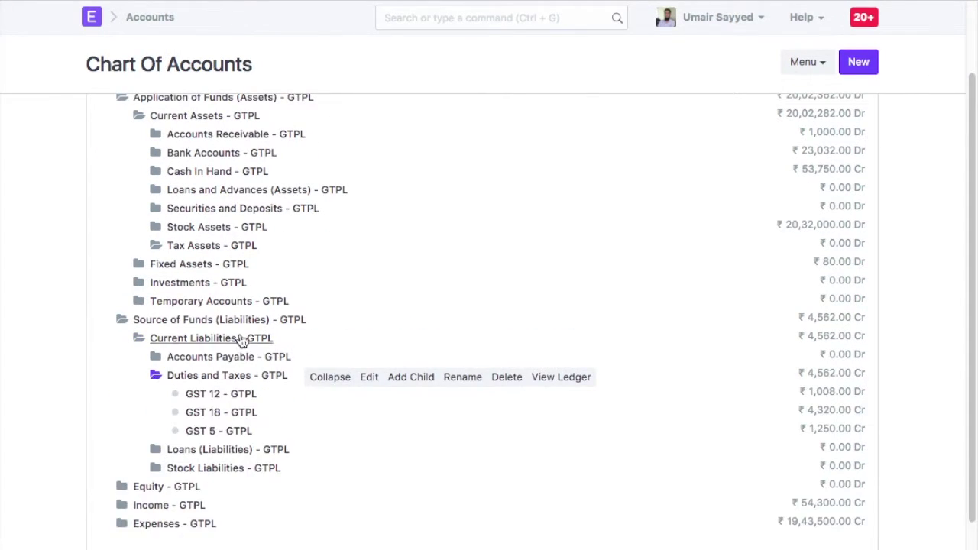
Step: Create a child account named GST 28 under Duties and Taxes with account type Tax and tax rate 28
{"action": "scroll", "coordinate": [244, 340], "scroll_direction": "down", "scroll_amount": 1}
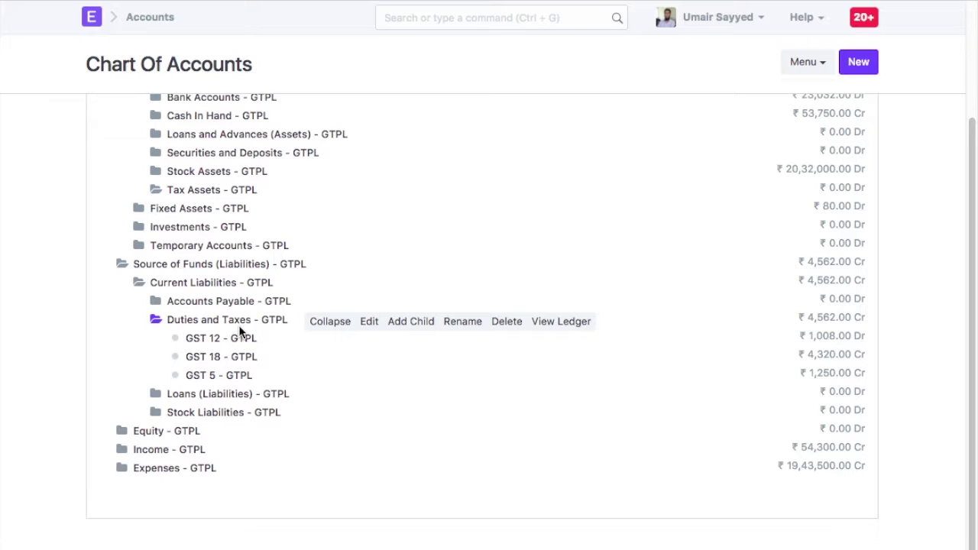
{"action": "left_click", "coordinate": [411, 322]}
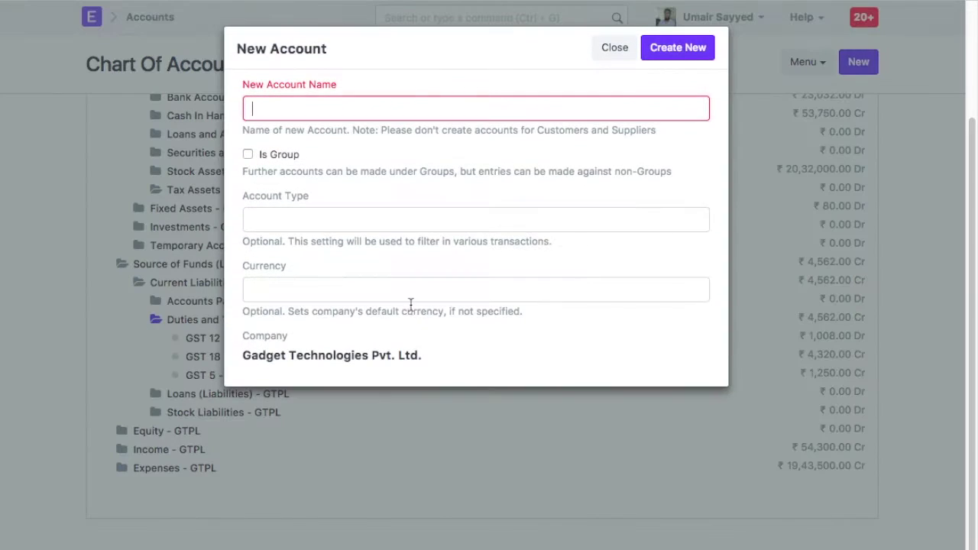
{"action": "type", "text": "GST "}
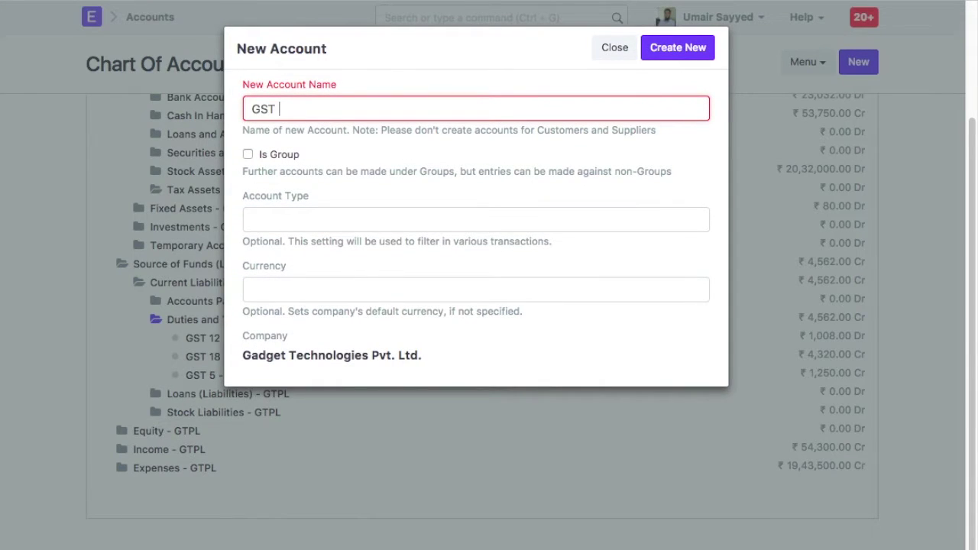
{"action": "type", "text": "28"}
{"action": "left_click", "coordinate": [362, 218]}
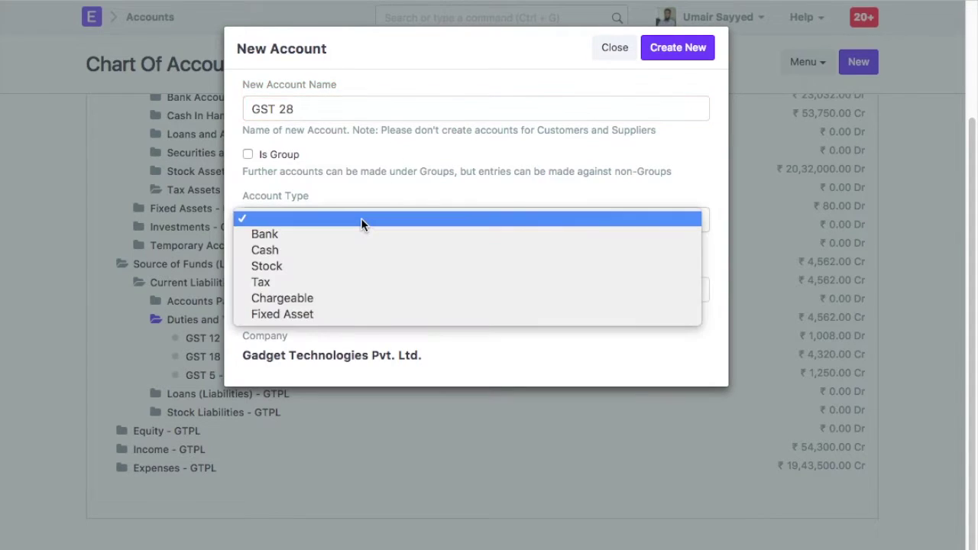
{"action": "left_click", "coordinate": [352, 282]}
{"action": "left_click", "coordinate": [352, 289]}
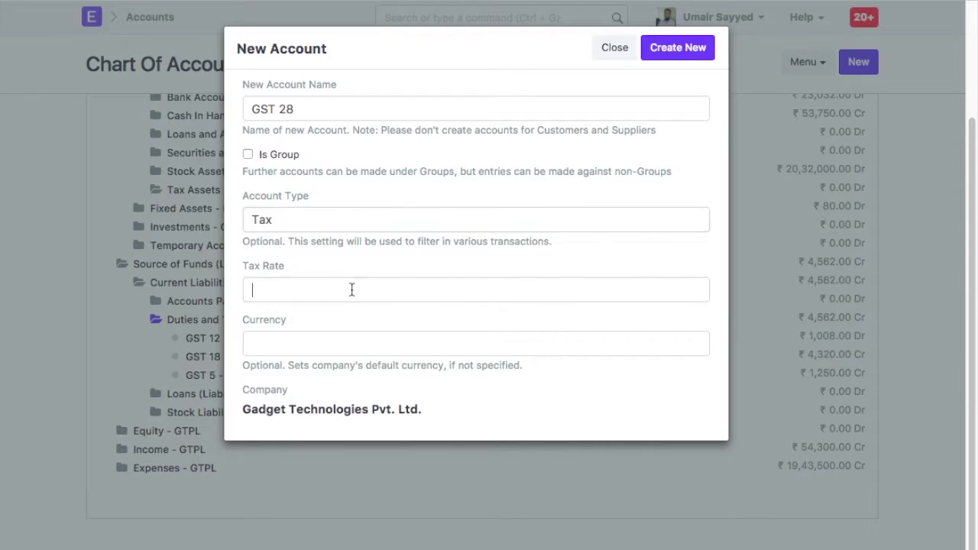
{"action": "type", "text": "28"}
{"action": "left_click", "coordinate": [676, 51]}
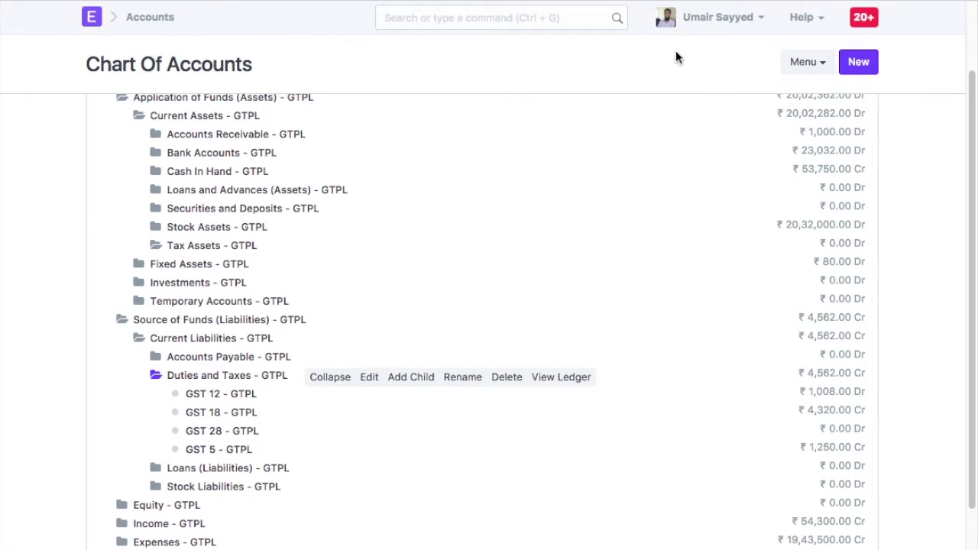
{"action": "left_click", "coordinate": [240, 433]}
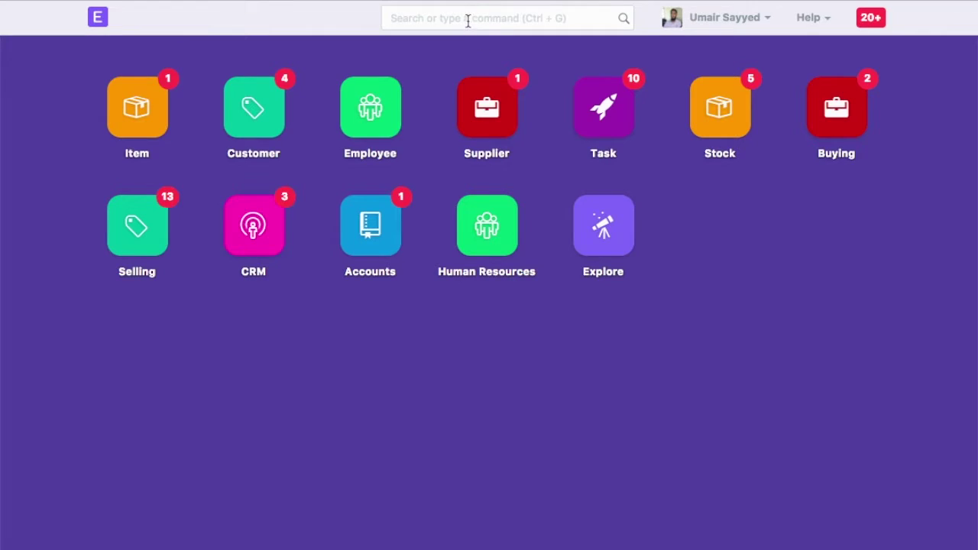
Step: Start a new Sales Taxes and Charges Template titled "GST 28 and Shipping Charges"
{"action": "left_click", "coordinate": [468, 20]}
{"action": "type", "text": "new sales"}
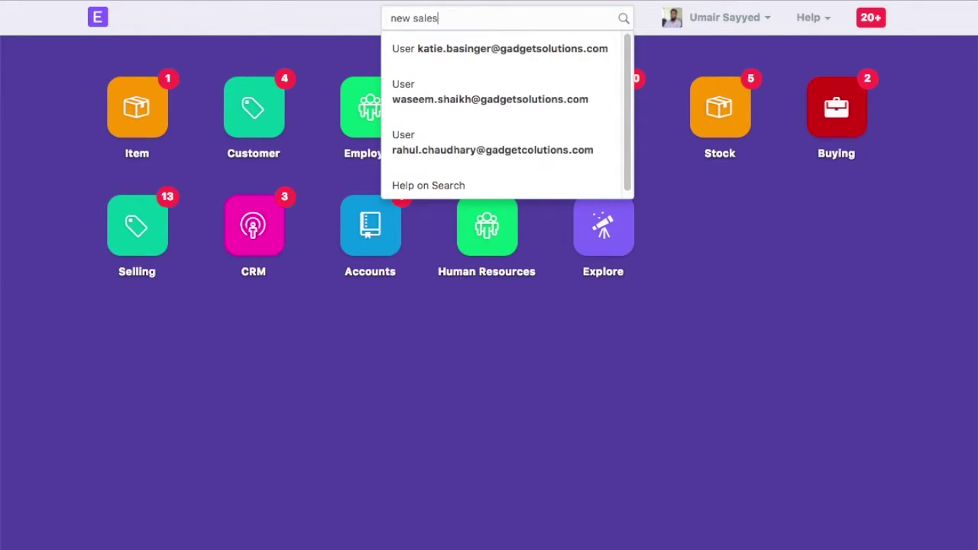
{"action": "type", "text": " ta"}
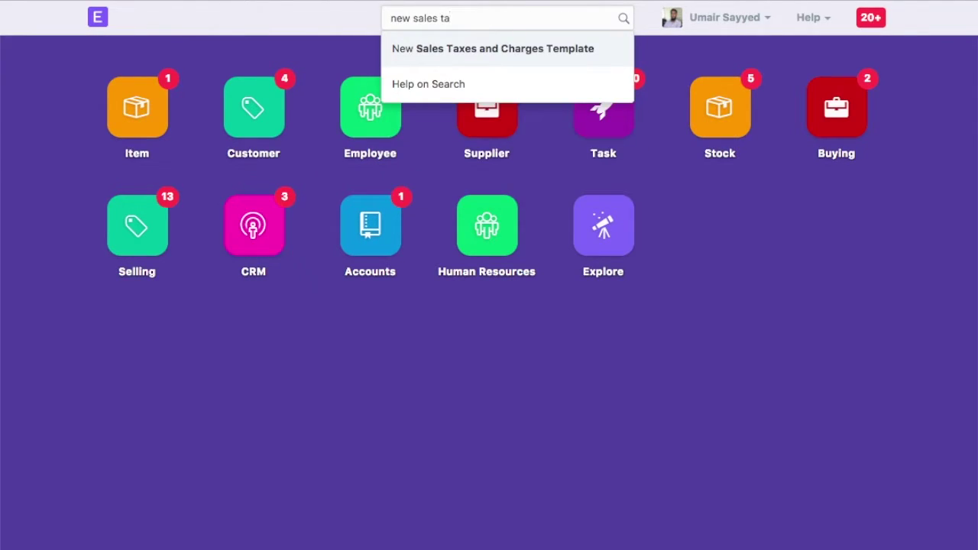
{"action": "left_click", "coordinate": [472, 55]}
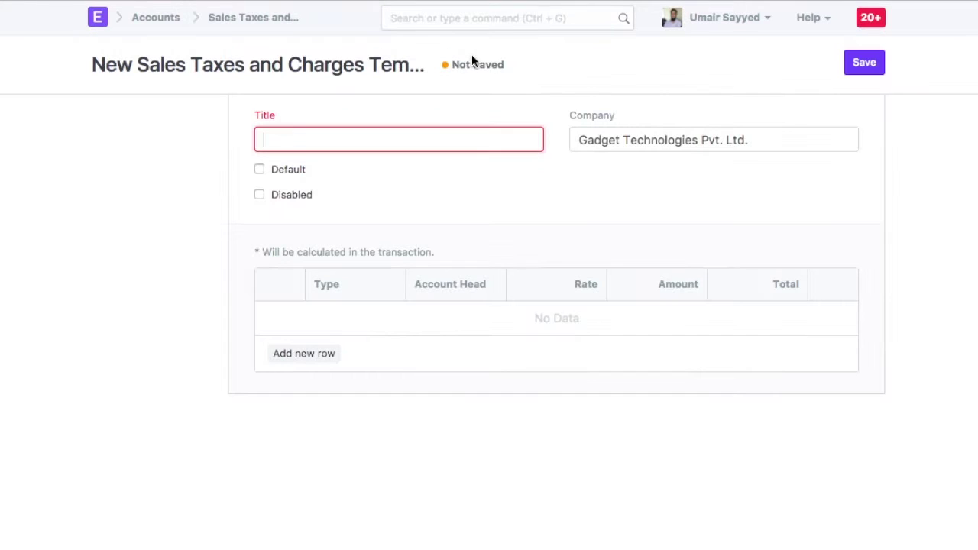
{"action": "type", "text": "GST "}
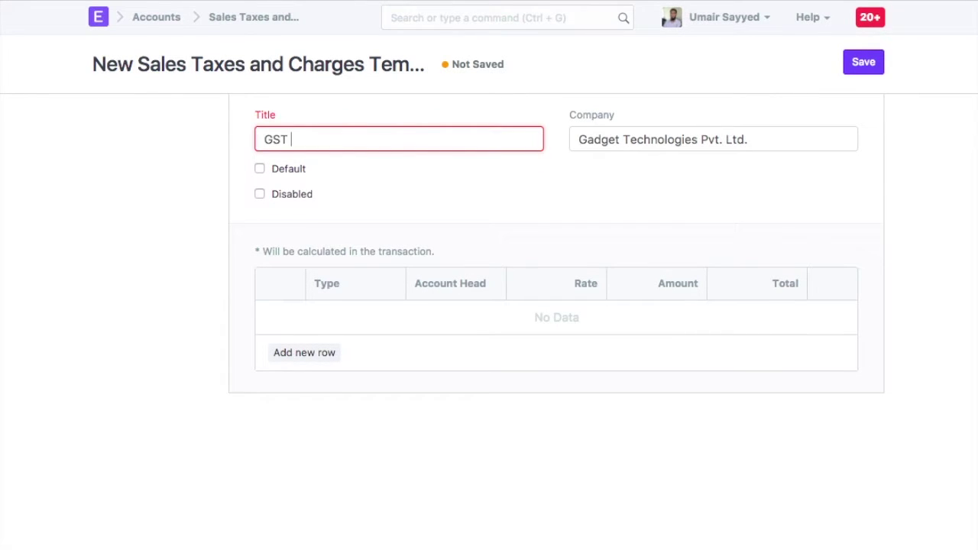
{"action": "type", "text": "28 and Shipping Charges"}
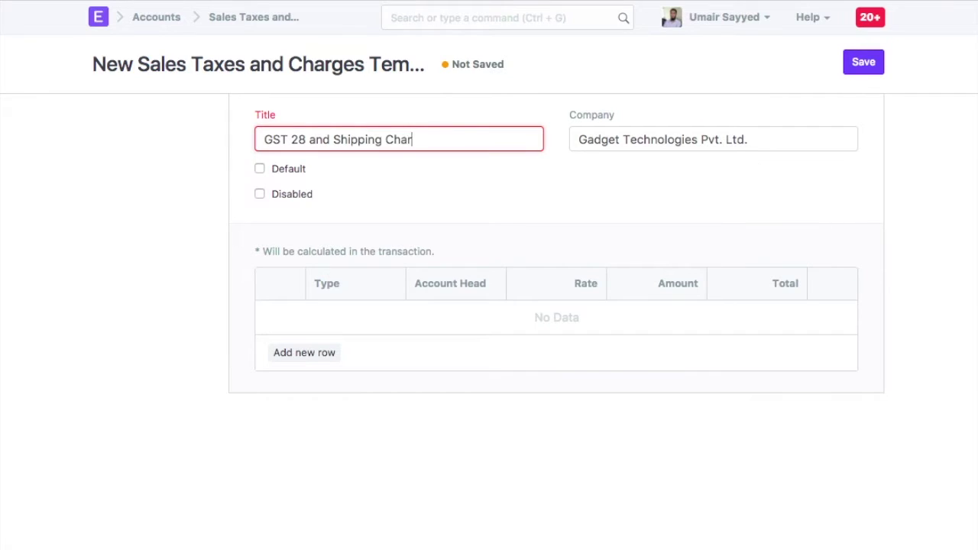
Step: Add a first tax row to the template with type On Net Total and account head GST 28 - GTPL
{"action": "left_click", "coordinate": [331, 352]}
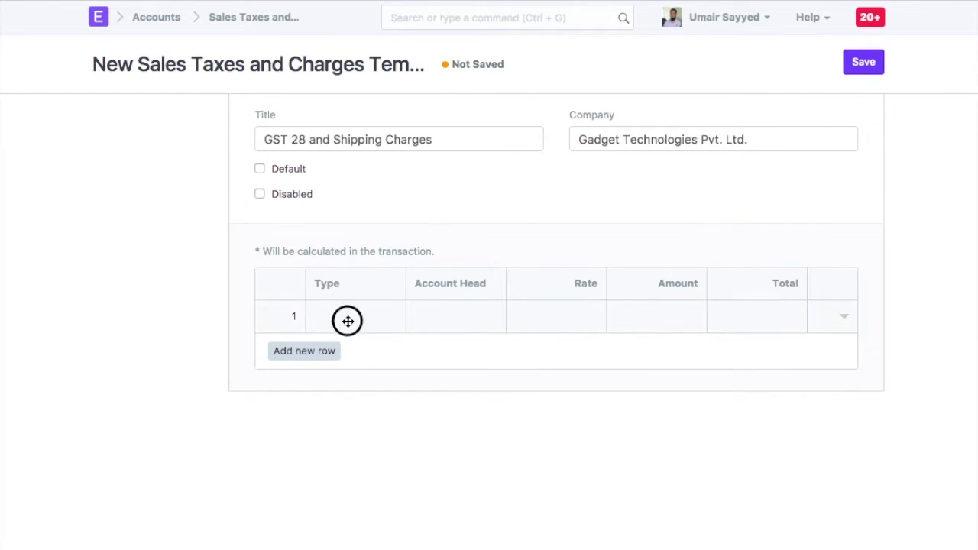
{"action": "left_click", "coordinate": [347, 320]}
{"action": "left_click", "coordinate": [352, 318]}
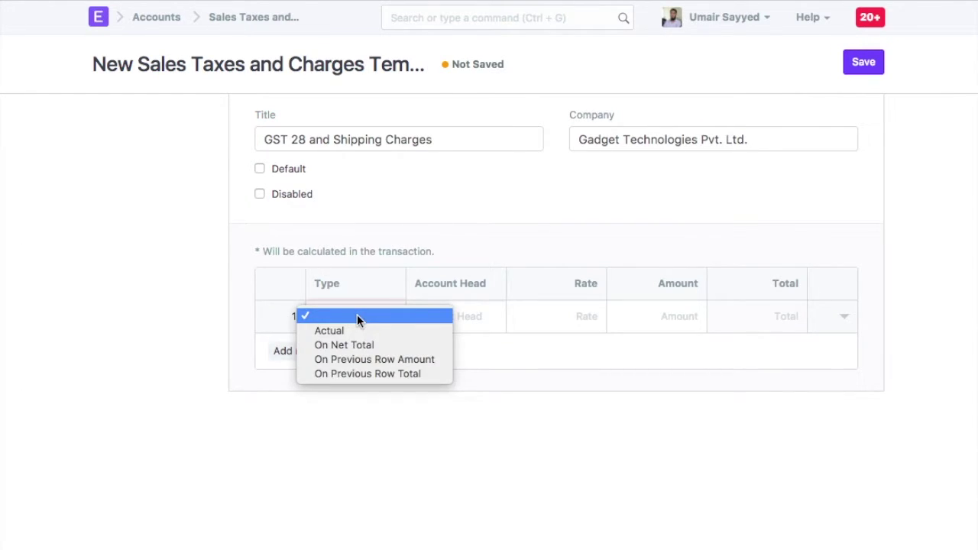
{"action": "left_click", "coordinate": [381, 345]}
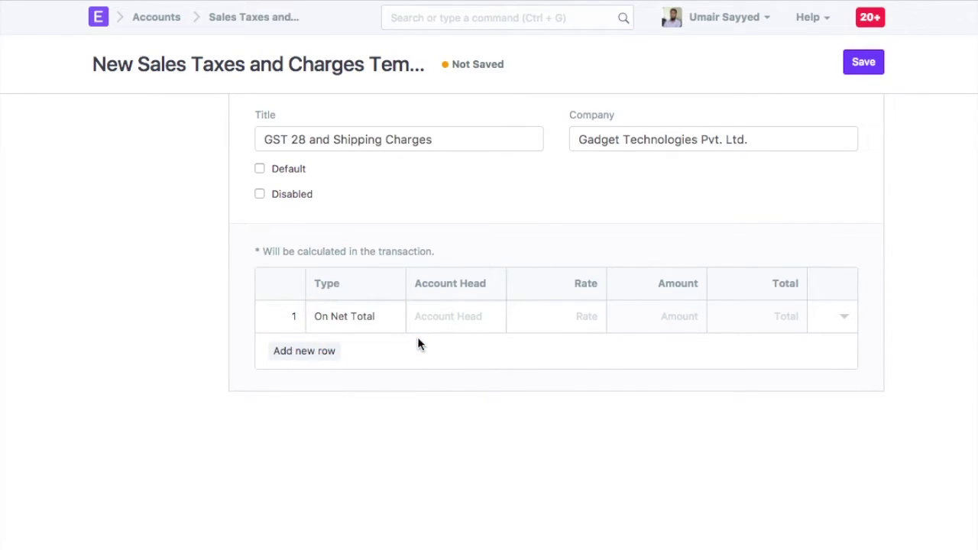
{"action": "left_click", "coordinate": [445, 316]}
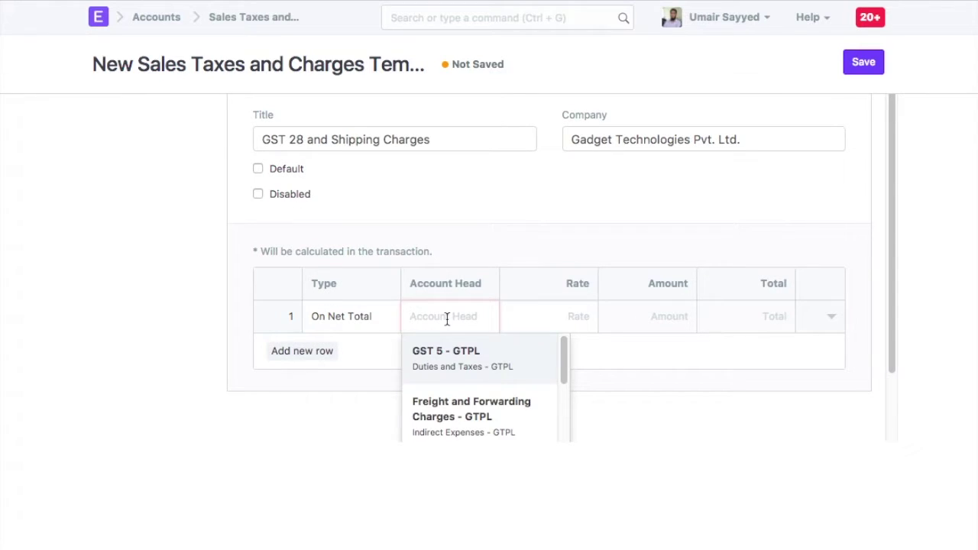
{"action": "type", "text": "gst 28"}
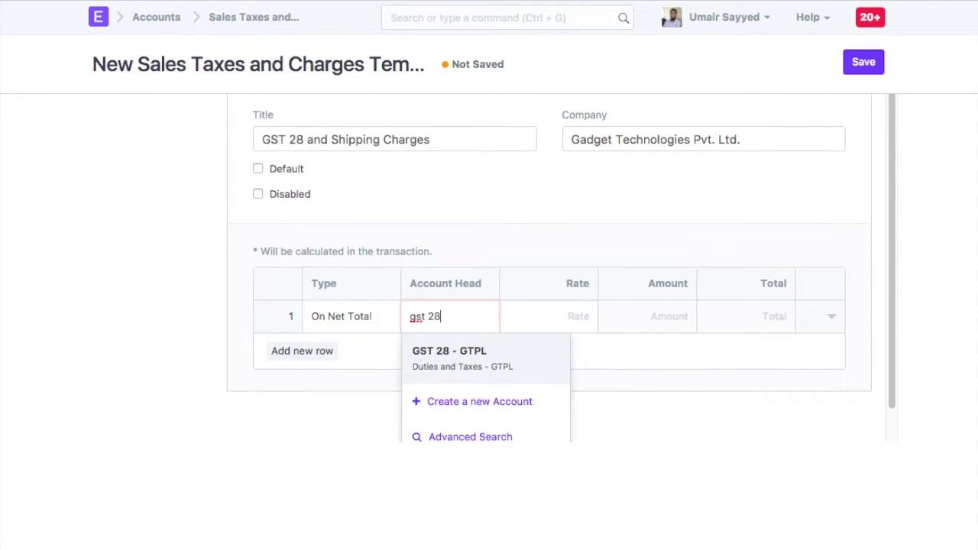
{"action": "left_click", "coordinate": [441, 353]}
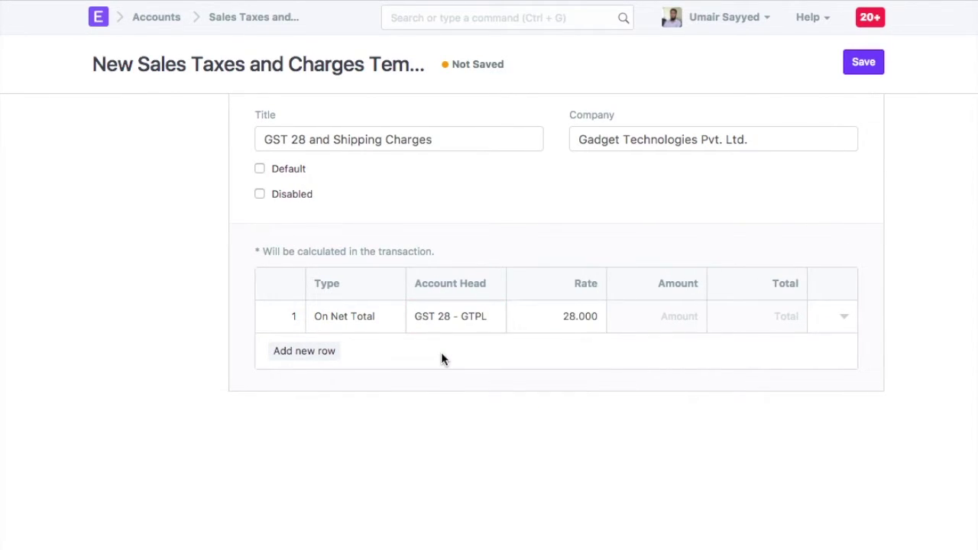
{"action": "left_click", "coordinate": [553, 317]}
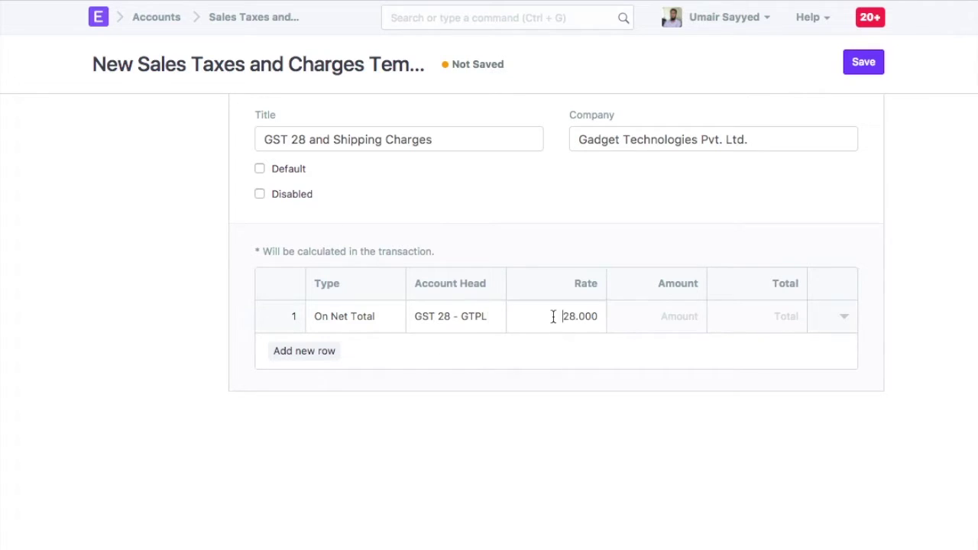
Step: Change the first tax row's description to "GST 28%" and close the row editor
{"action": "left_click", "coordinate": [843, 318]}
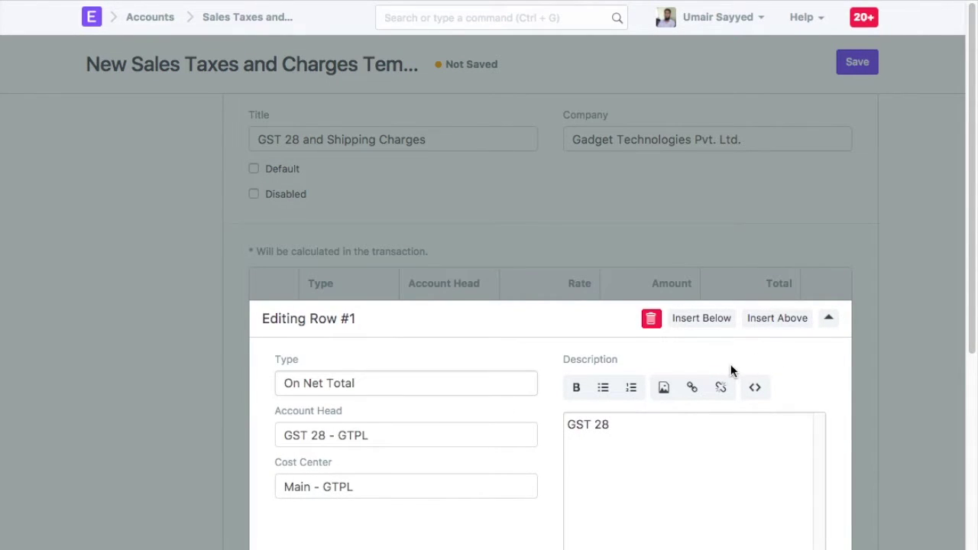
{"action": "left_click", "coordinate": [636, 221]}
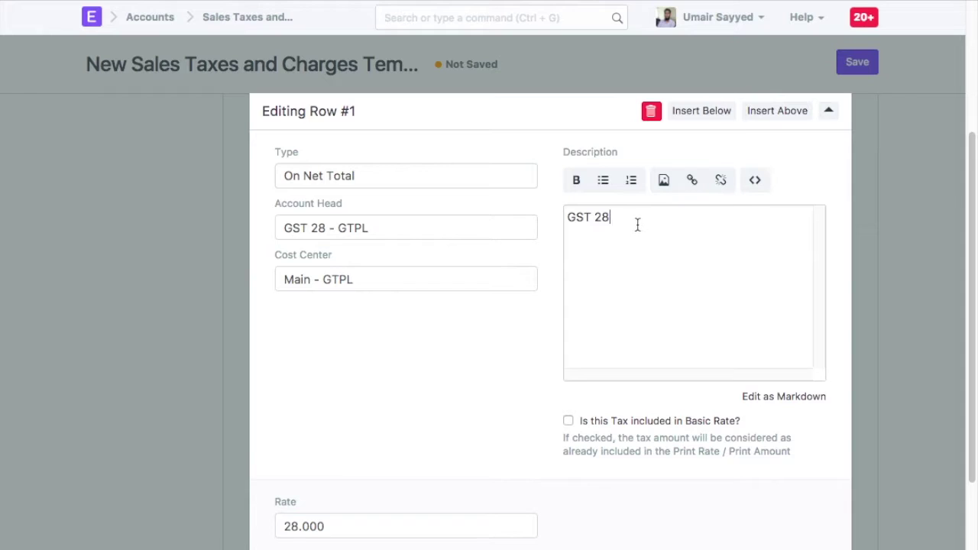
{"action": "type", "text": "%"}
{"action": "left_click", "coordinate": [908, 181]}
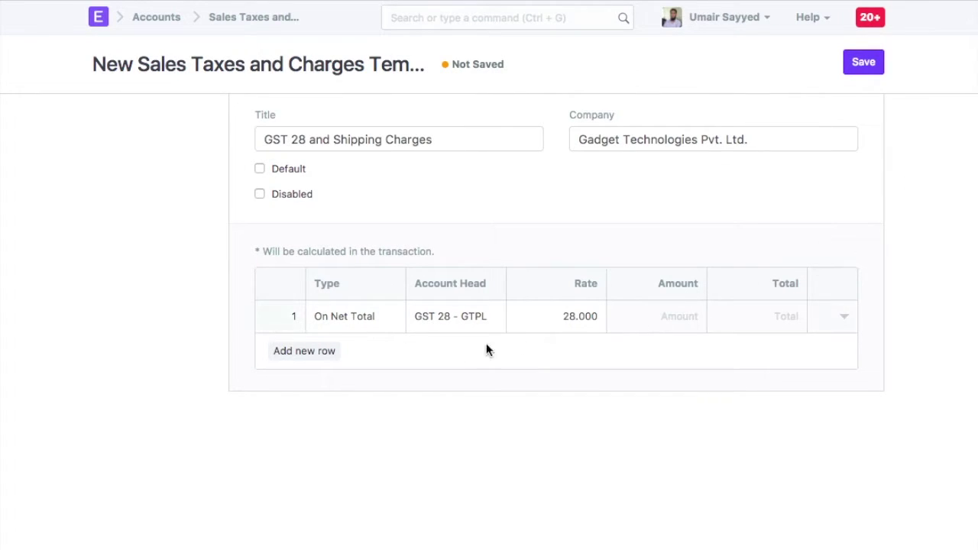
Step: Add a second tax row to the template with type Actual and account head Shipping Charges - GTPL
{"action": "left_click", "coordinate": [322, 354]}
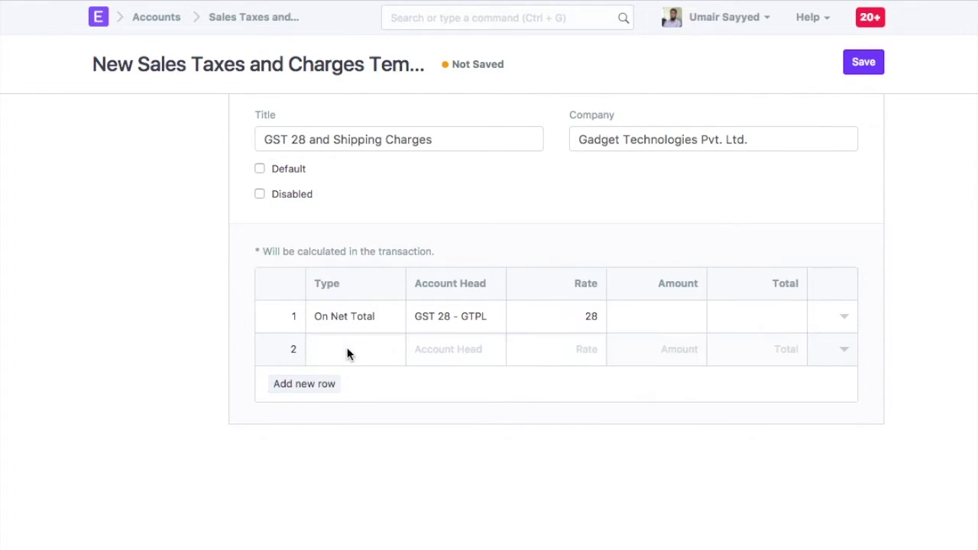
{"action": "left_click", "coordinate": [346, 353]}
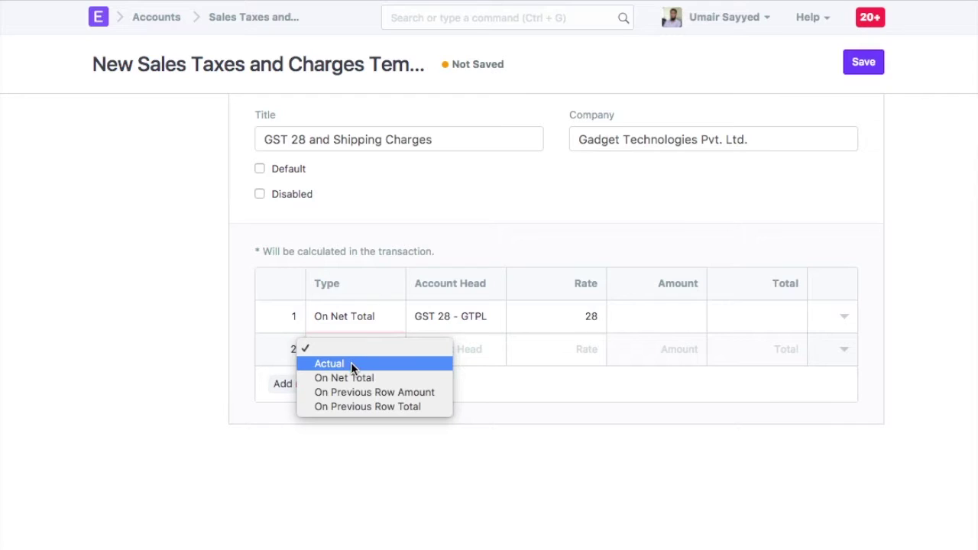
{"action": "left_click", "coordinate": [357, 363]}
{"action": "left_click", "coordinate": [441, 345]}
{"action": "type", "text": "shi"}
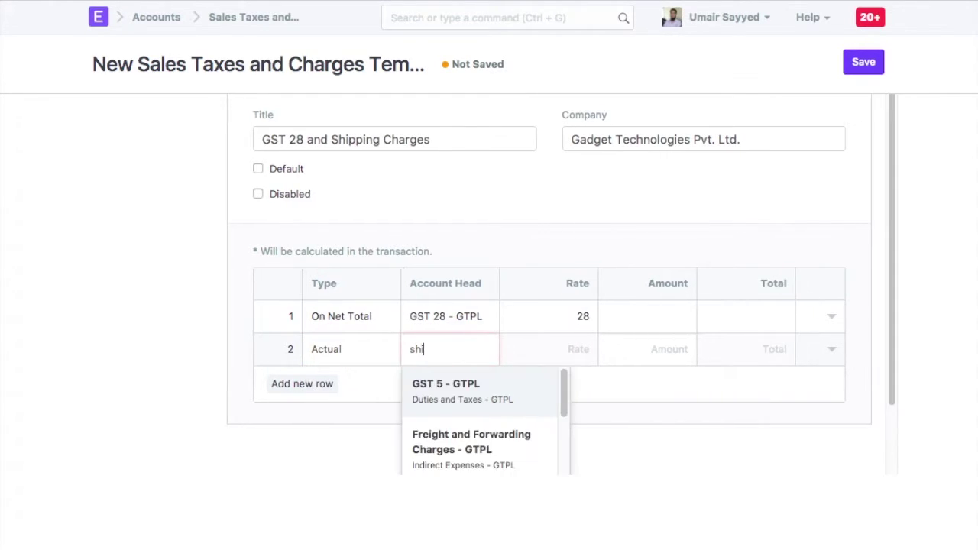
{"action": "left_click", "coordinate": [456, 389]}
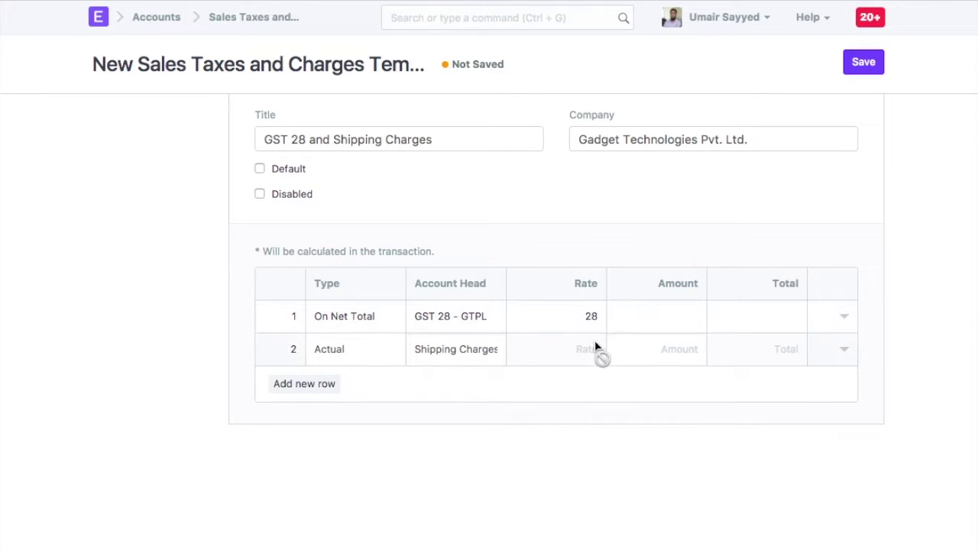
Step: Describe the second tax row as "Shipping Charges" and save the sales tax template
{"action": "left_click", "coordinate": [643, 349]}
{"action": "left_click", "coordinate": [843, 349]}
{"action": "left_click", "coordinate": [688, 372]}
{"action": "type", "text": "Shipping Charges"}
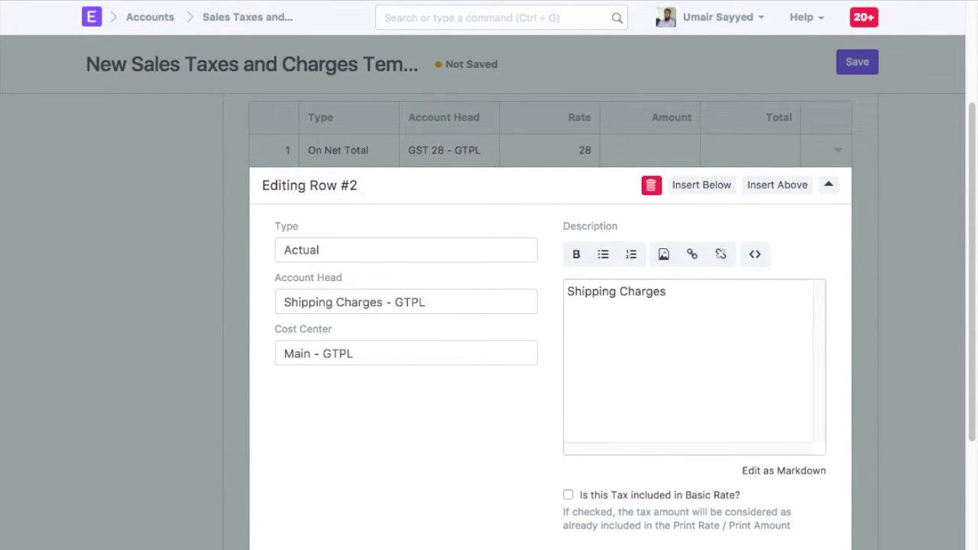
{"action": "left_click", "coordinate": [889, 265]}
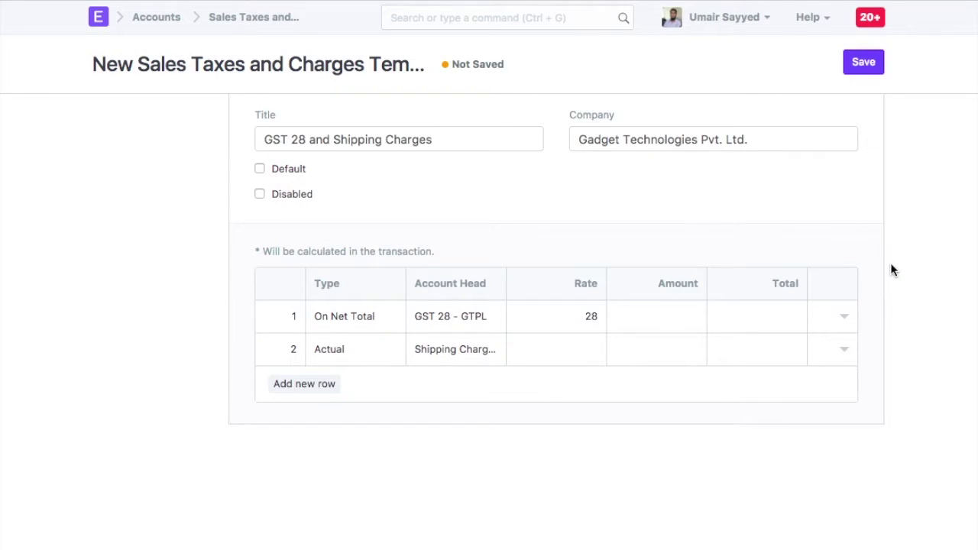
{"action": "left_click", "coordinate": [861, 62]}
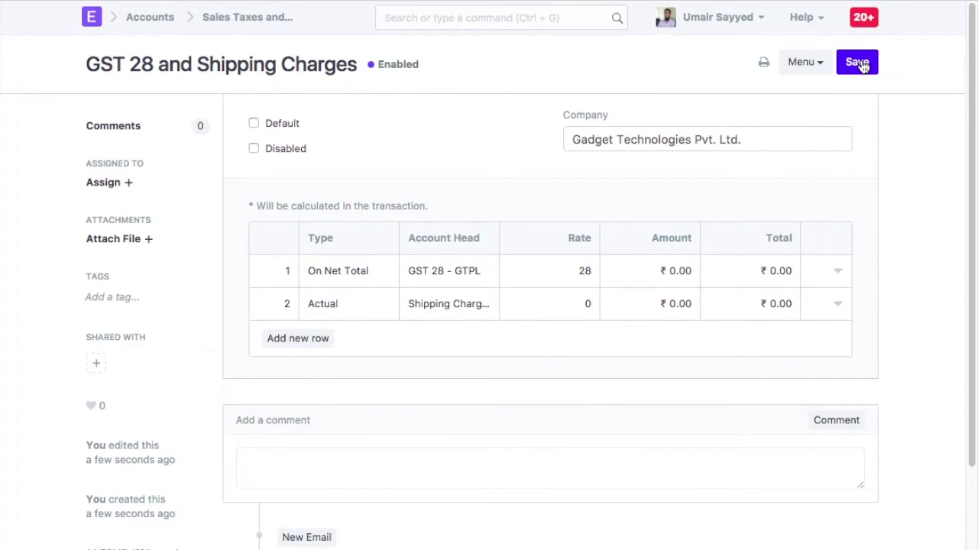
{"action": "left_click", "coordinate": [252, 123]}
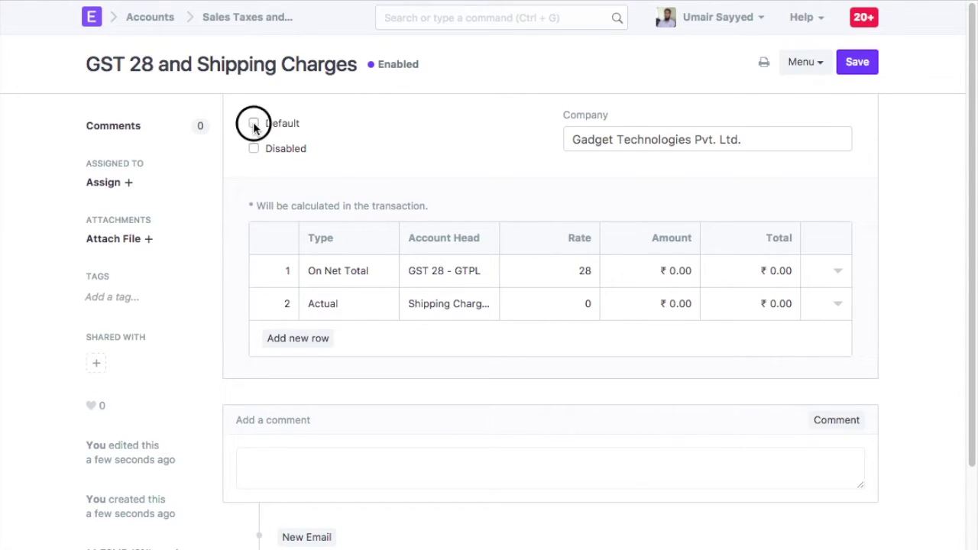
{"action": "left_click", "coordinate": [254, 125]}
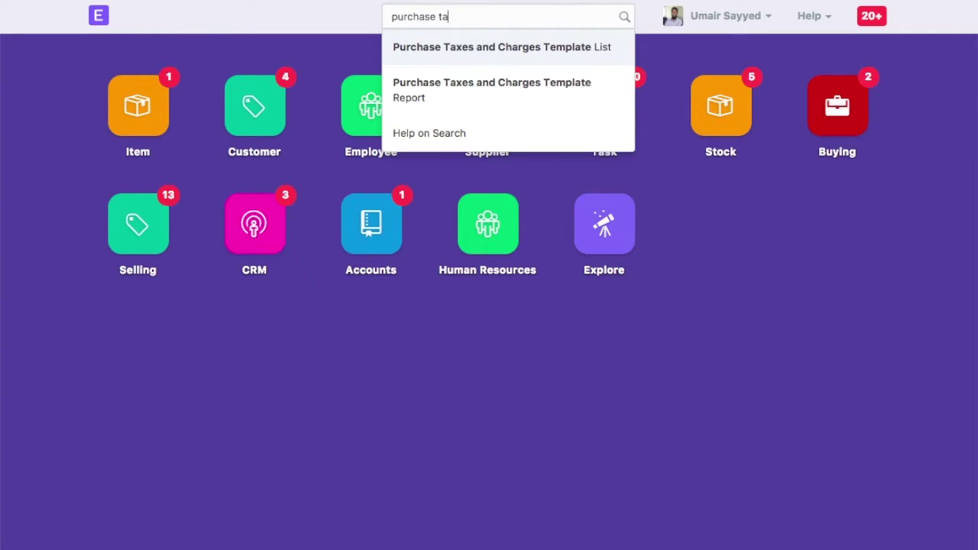
Step: Open the GST 18 - GTPL record from the Purchase Taxes and Charges Template list
{"action": "left_click", "coordinate": [511, 47]}
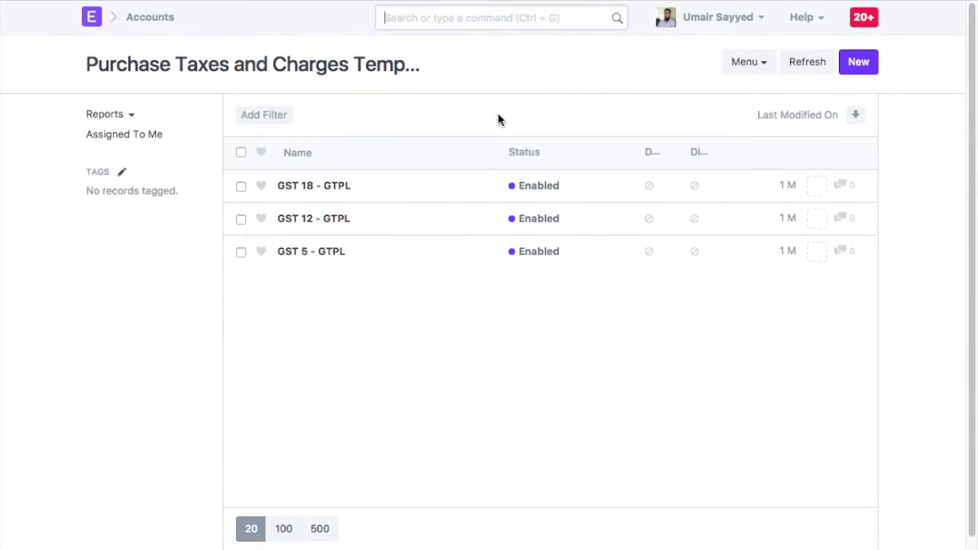
{"action": "left_click", "coordinate": [323, 189]}
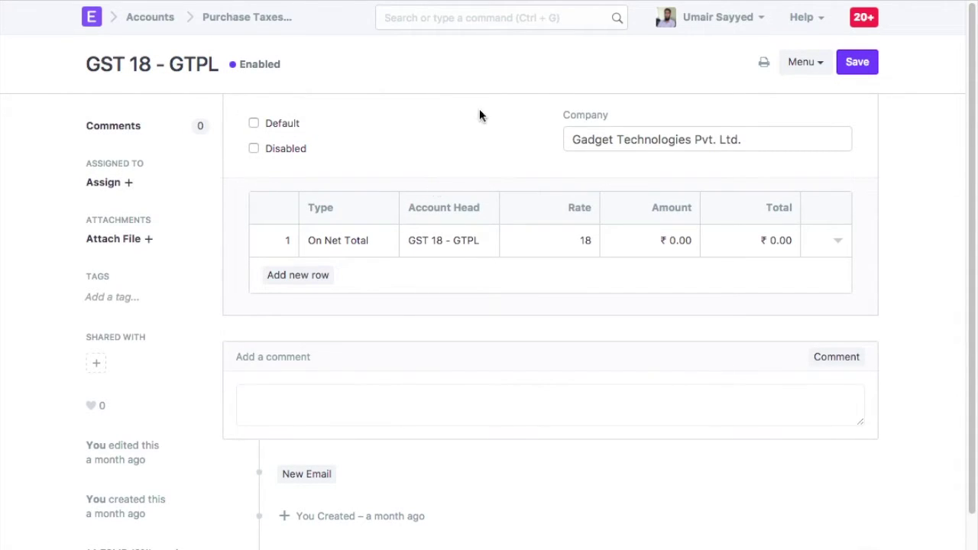
Step: Start a new Purchase Order and choose GST 18 - GTPL as its Taxes and Charges template
{"action": "left_click", "coordinate": [497, 18]}
{"action": "type", "text": "purch"}
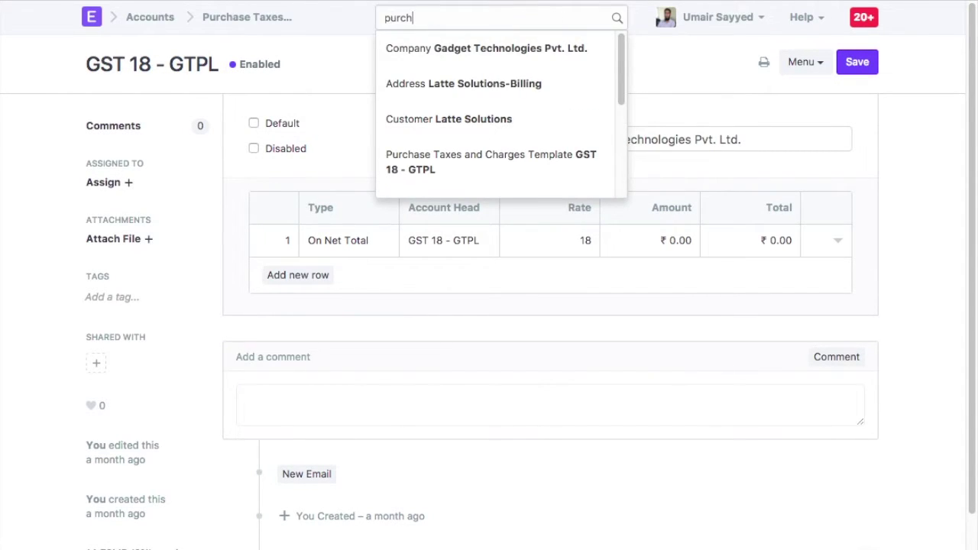
{"action": "left_click", "coordinate": [473, 49]}
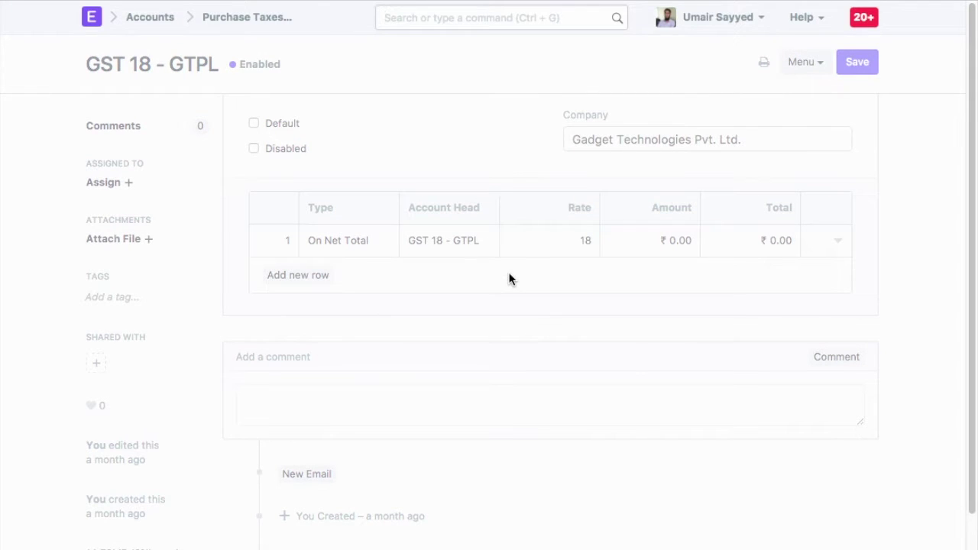
{"action": "left_click", "coordinate": [856, 61]}
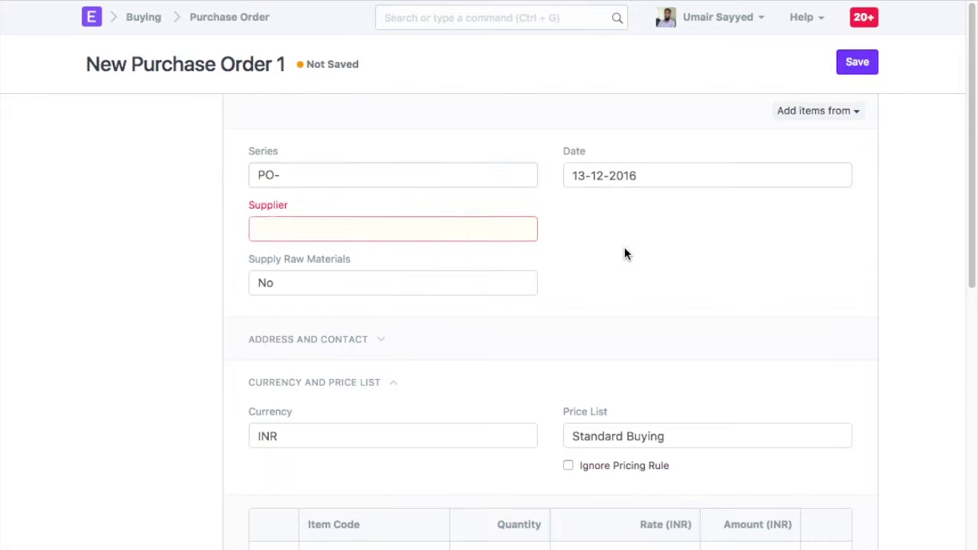
{"action": "scroll", "coordinate": [550, 271], "scroll_direction": "down", "scroll_amount": 5}
{"action": "left_click", "coordinate": [353, 312]}
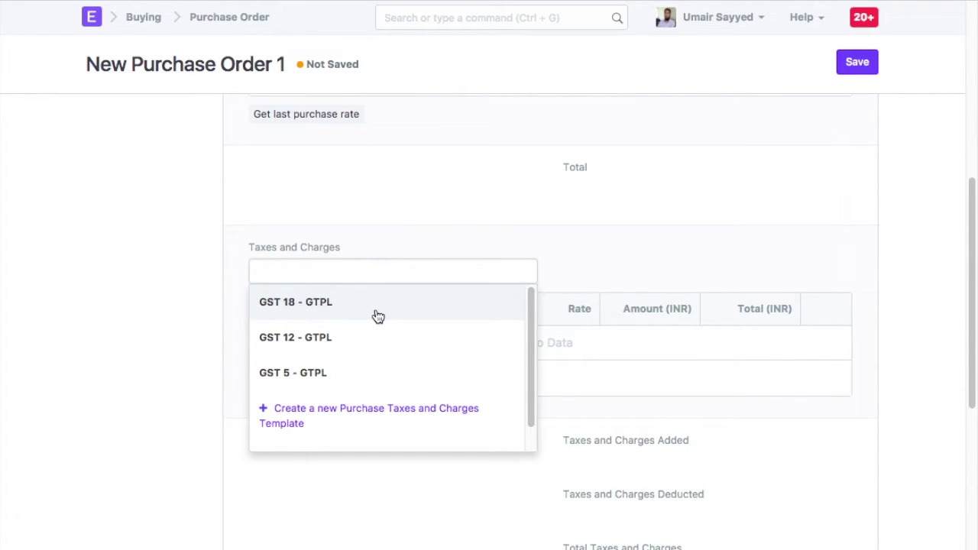
{"action": "left_click", "coordinate": [377, 316]}
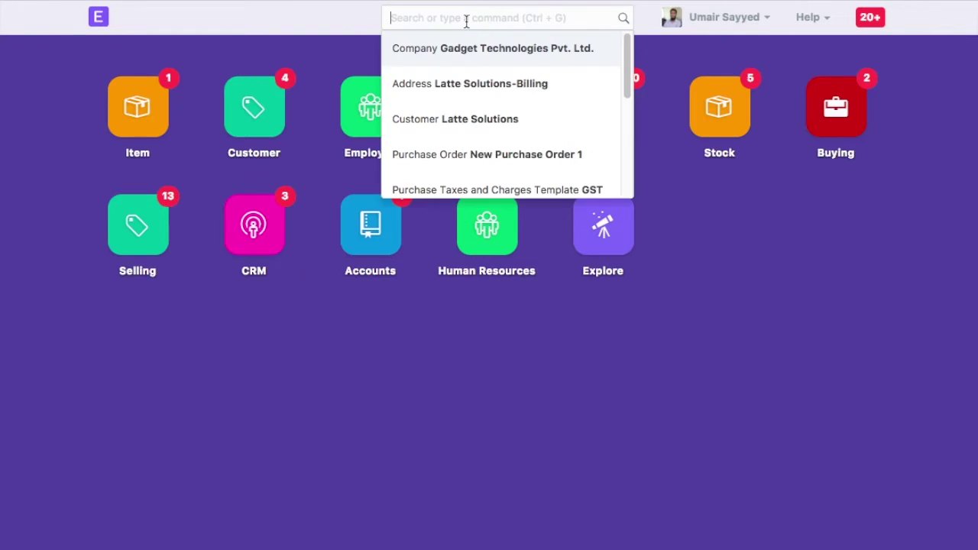
Step: Start a new Tax Rule with tax type Sales and sales tax template GST 18 - GTPL
{"action": "type", "text": "new tax"}
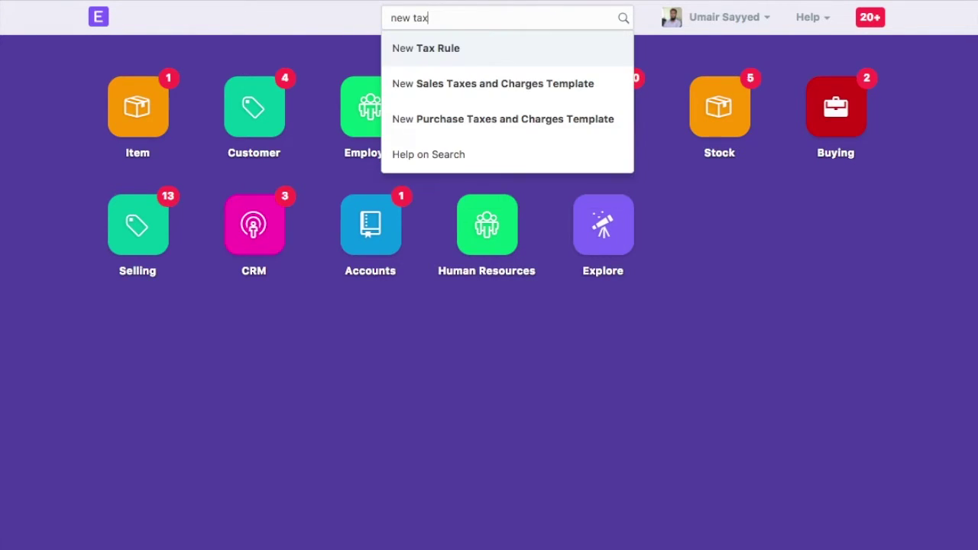
{"action": "left_click", "coordinate": [449, 47]}
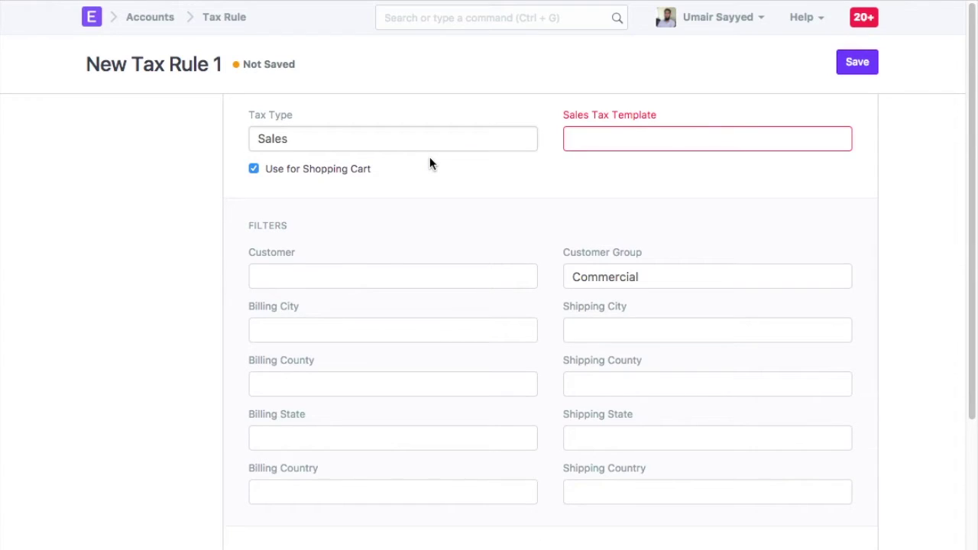
{"action": "left_click", "coordinate": [361, 141]}
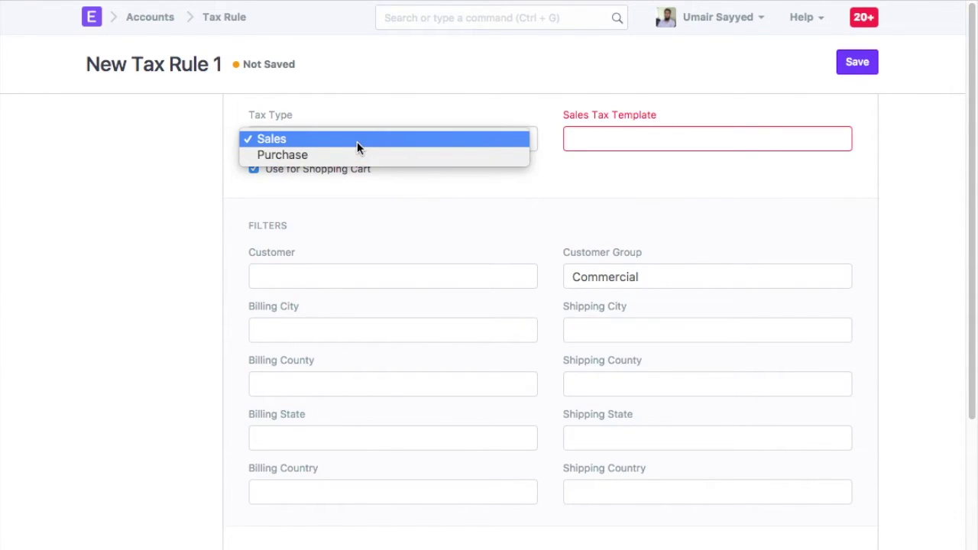
{"action": "left_click", "coordinate": [357, 142]}
{"action": "left_click", "coordinate": [600, 144]}
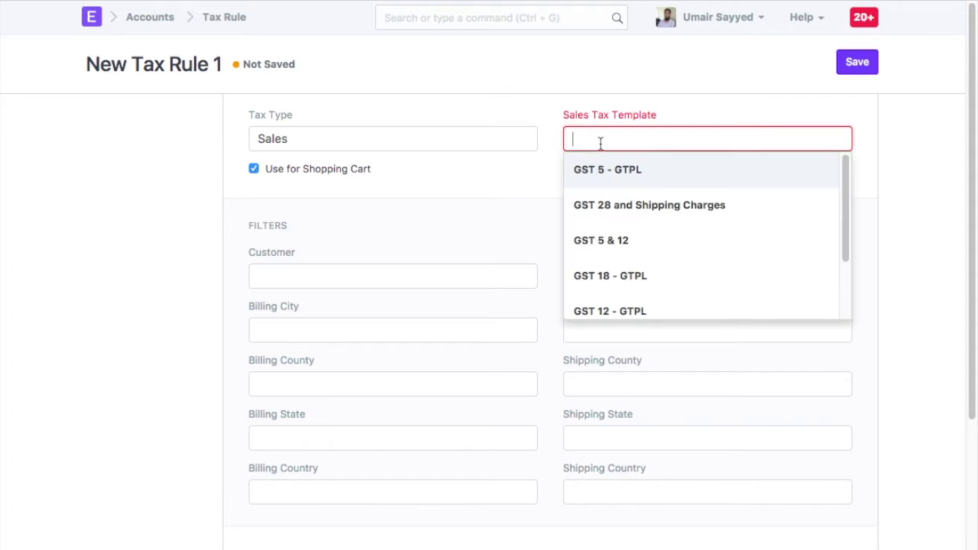
{"action": "left_click", "coordinate": [617, 273]}
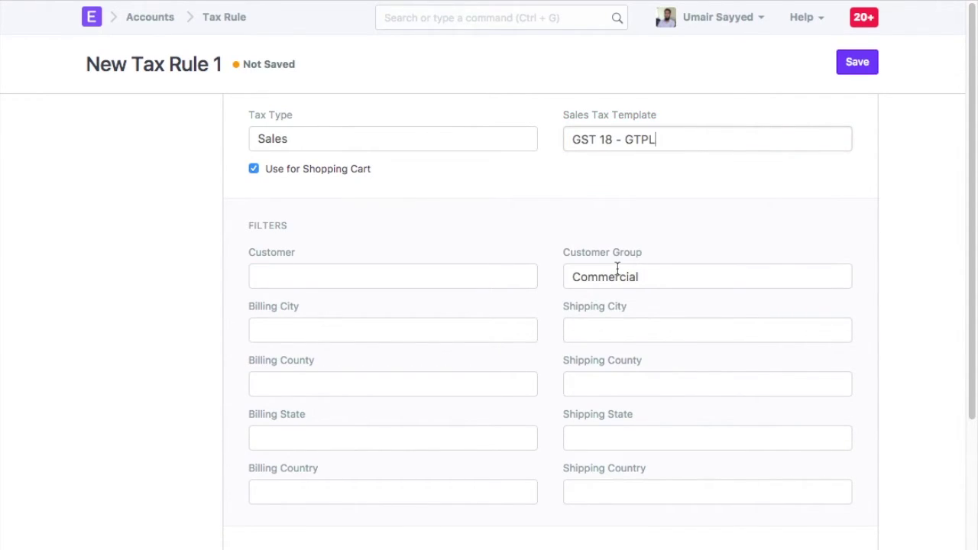
Step: Filter the tax rule by billing city Mumbai and billing state Maharashtra, and save it
{"action": "left_click", "coordinate": [372, 280]}
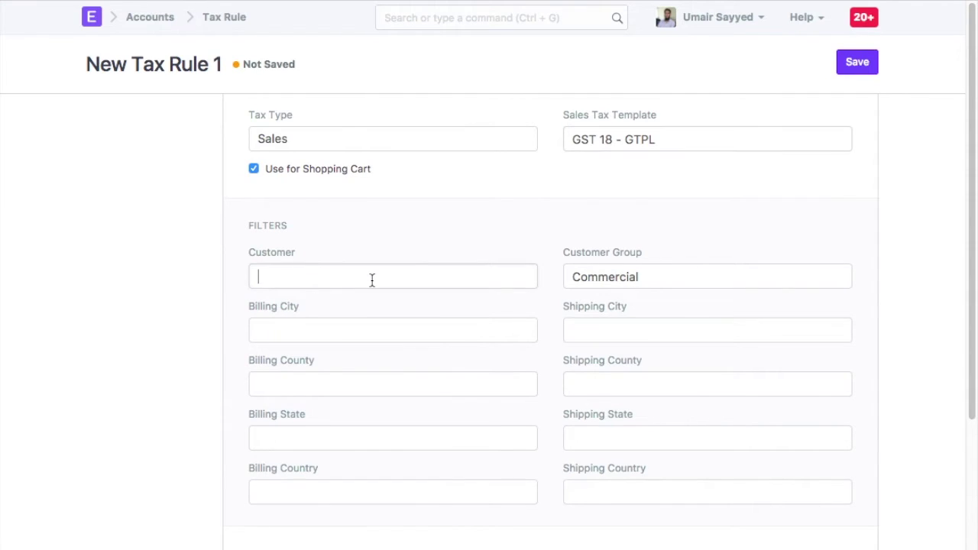
{"action": "key", "text": "Tab"}
{"action": "type", "text": "Mumbai"}
{"action": "left_click", "coordinate": [338, 446]}
{"action": "type", "text": "Maharashtra"}
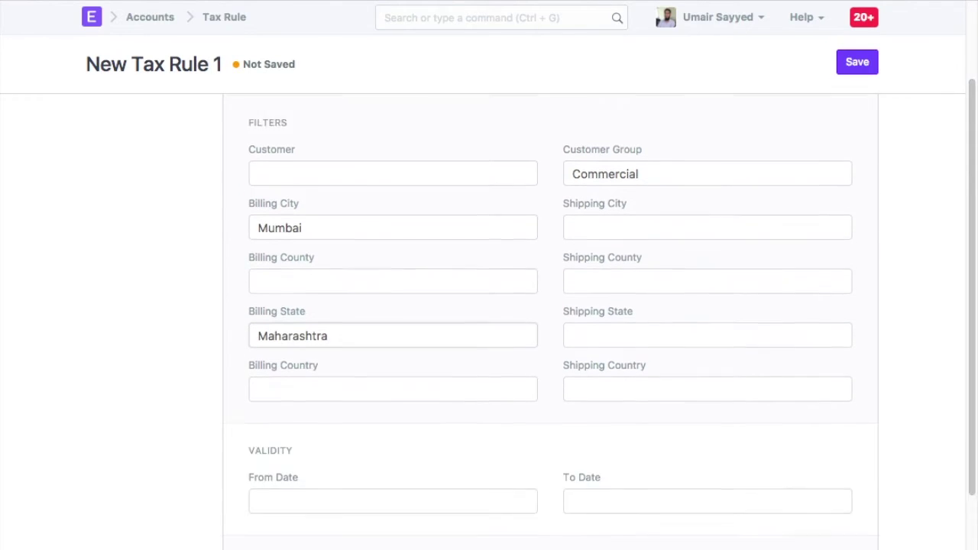
{"action": "scroll", "coordinate": [315, 412], "scroll_direction": "down", "scroll_amount": 3}
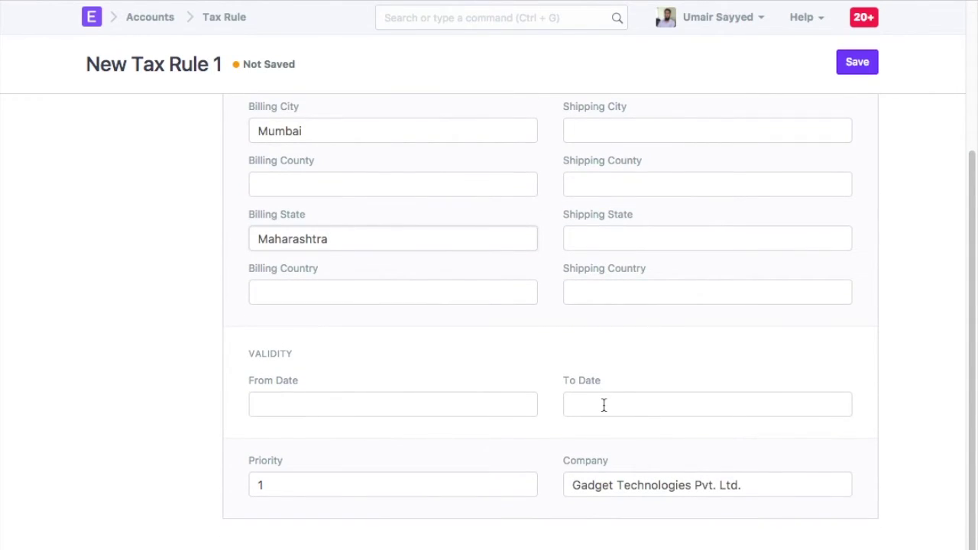
{"action": "left_click", "coordinate": [856, 64]}
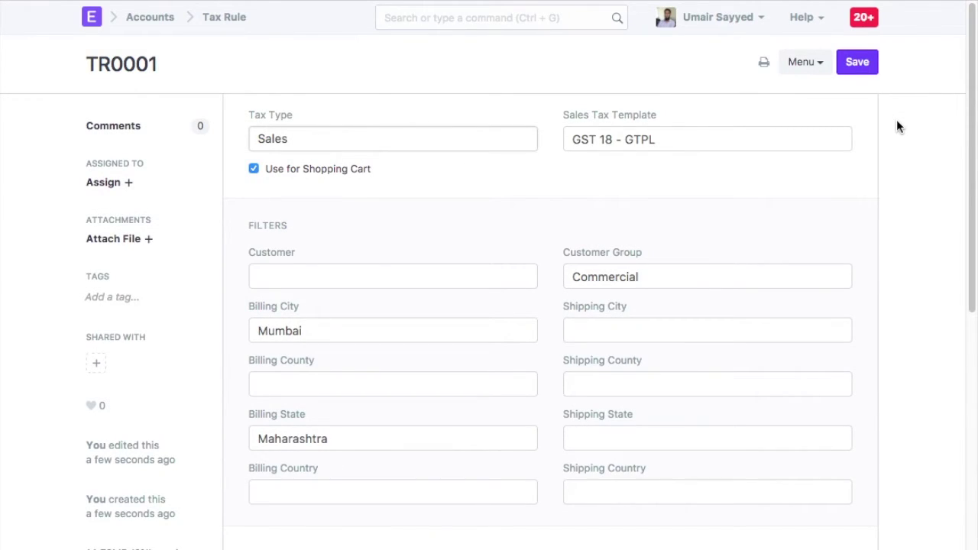
Step: Start a new Sales Order for the customer Latte Solutions and check its taxes and charges
{"action": "left_click", "coordinate": [464, 17]}
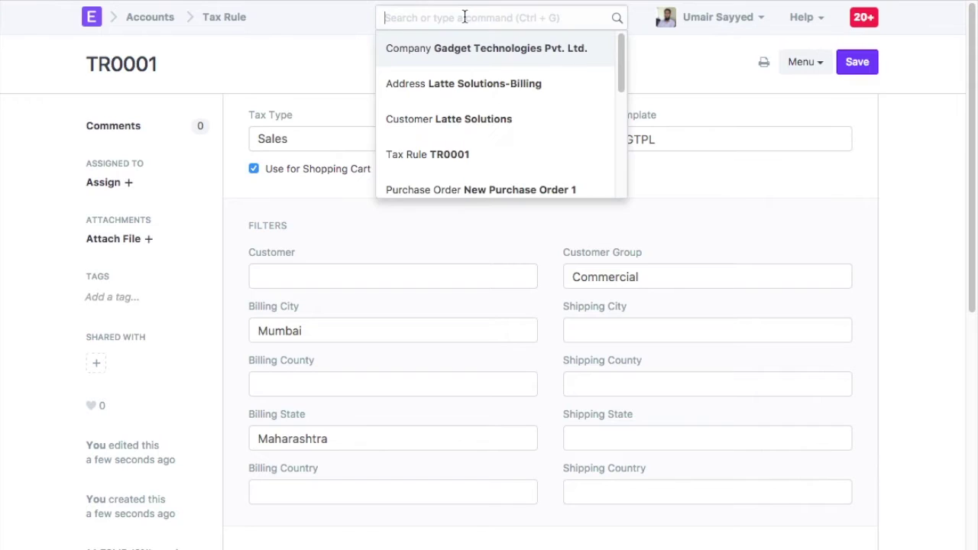
{"action": "type", "text": "new "}
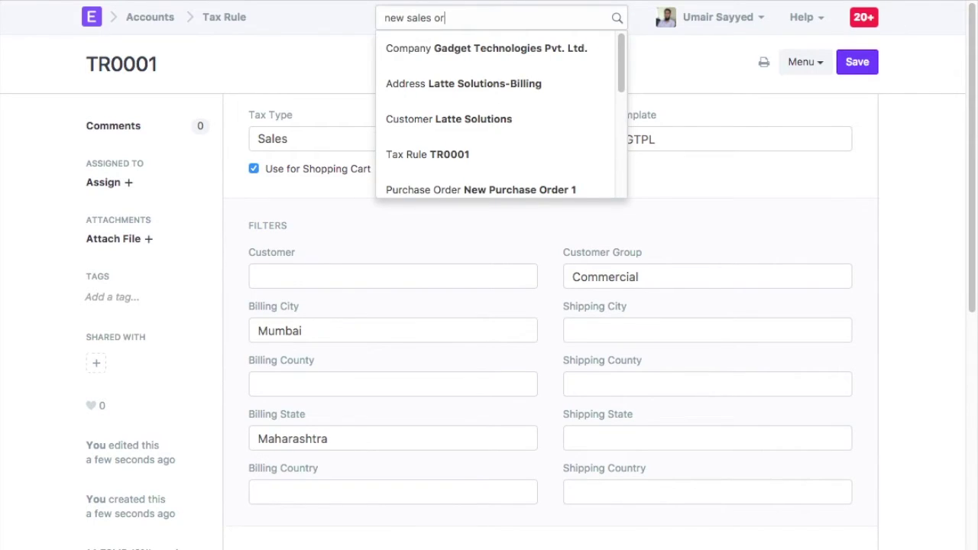
{"action": "type", "text": "sales or"}
{"action": "left_click", "coordinate": [449, 49]}
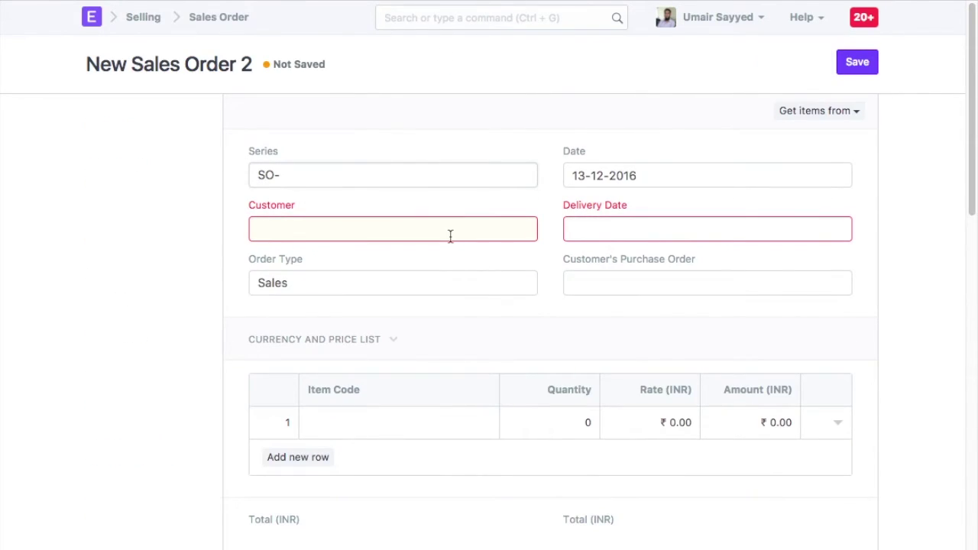
{"action": "scroll", "coordinate": [450, 236], "scroll_direction": "down", "scroll_amount": 4}
{"action": "scroll", "coordinate": [419, 461], "scroll_direction": "up", "scroll_amount": 4}
{"action": "left_click", "coordinate": [387, 231]}
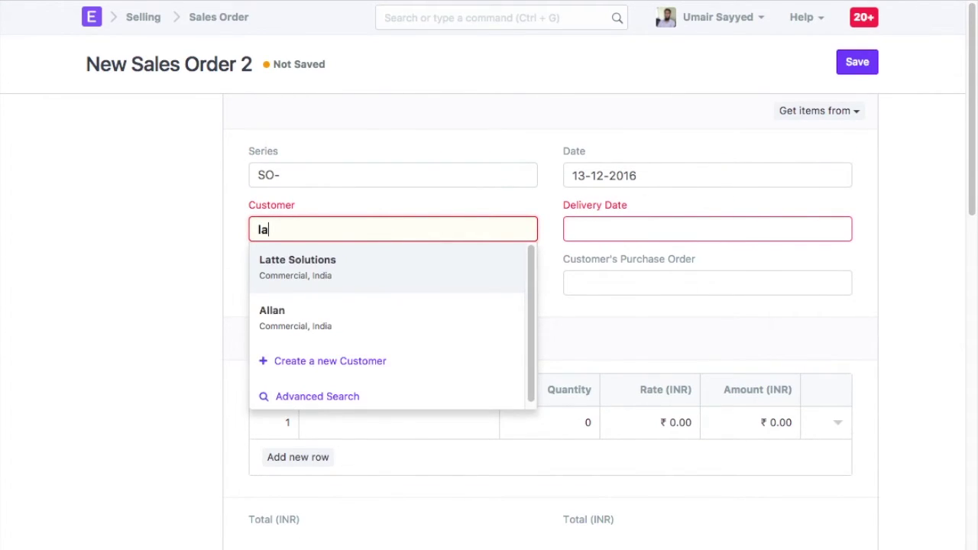
{"action": "left_click", "coordinate": [342, 269]}
{"action": "scroll", "coordinate": [336, 273], "scroll_direction": "down", "scroll_amount": 5}
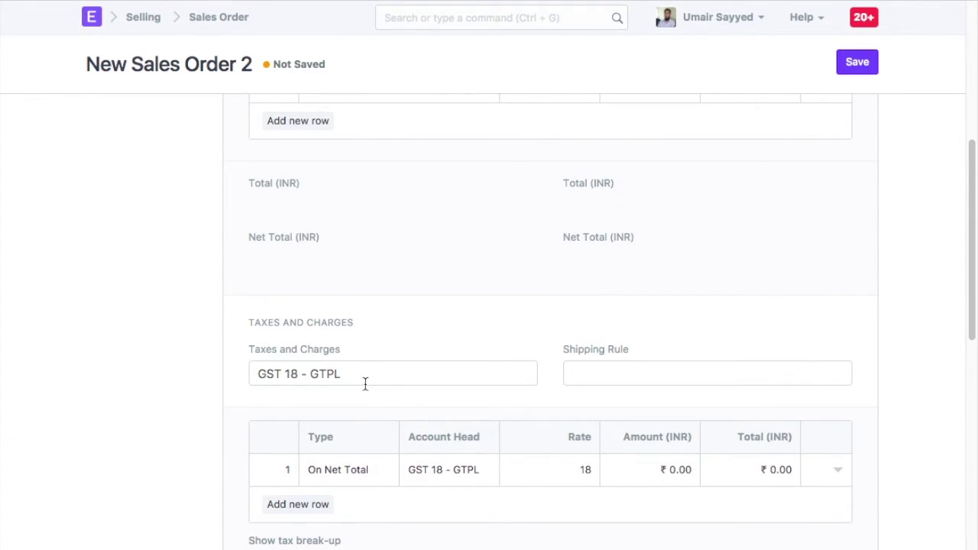
Step: Open the Latte Solutions customer record from the sales order and review its group, address and contact details
{"action": "scroll", "coordinate": [368, 367], "scroll_direction": "up", "scroll_amount": 5}
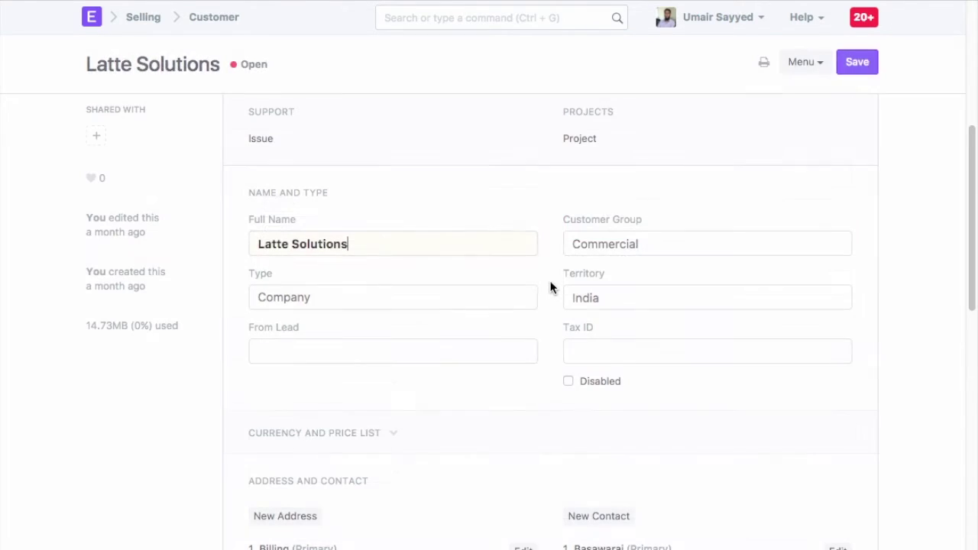
{"action": "scroll", "coordinate": [550, 286], "scroll_direction": "down", "scroll_amount": 5}
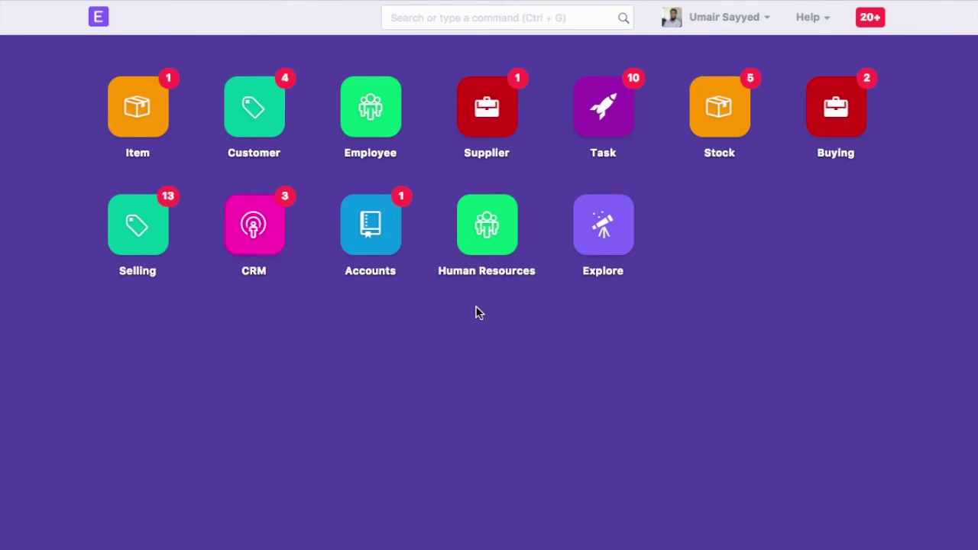
Step: Open the Nokia Lumia 1020 record from the Item list
{"action": "left_click", "coordinate": [465, 17]}
{"action": "type", "text": "item"}
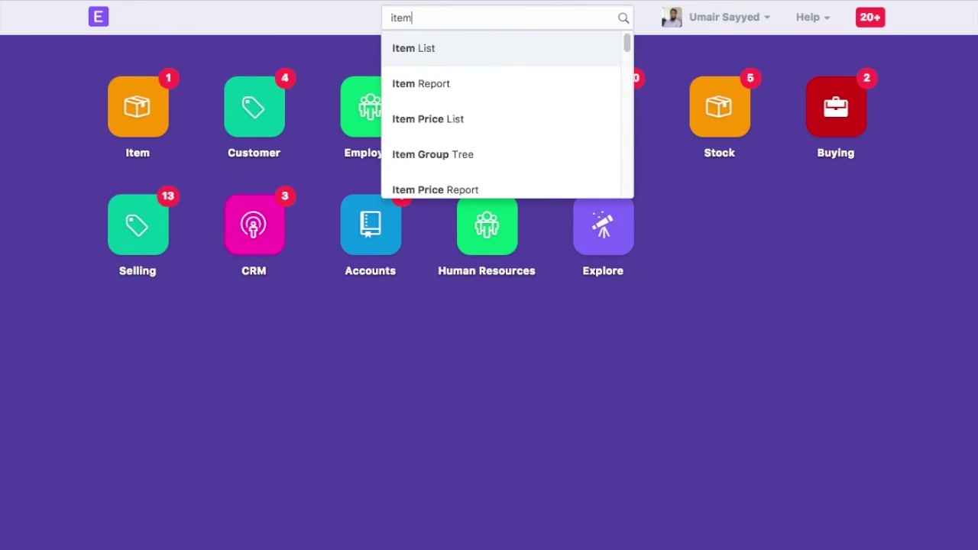
{"action": "left_click", "coordinate": [425, 53]}
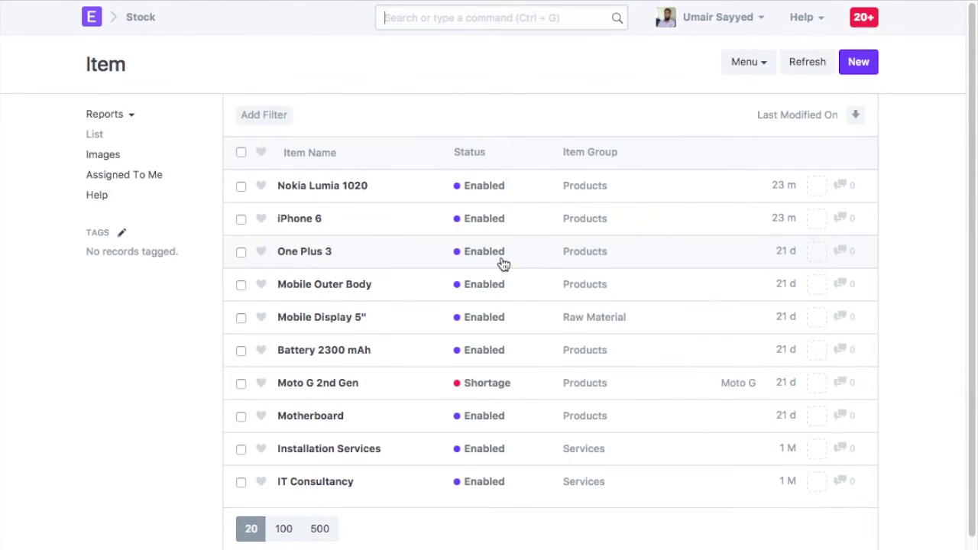
{"action": "left_click", "coordinate": [325, 190]}
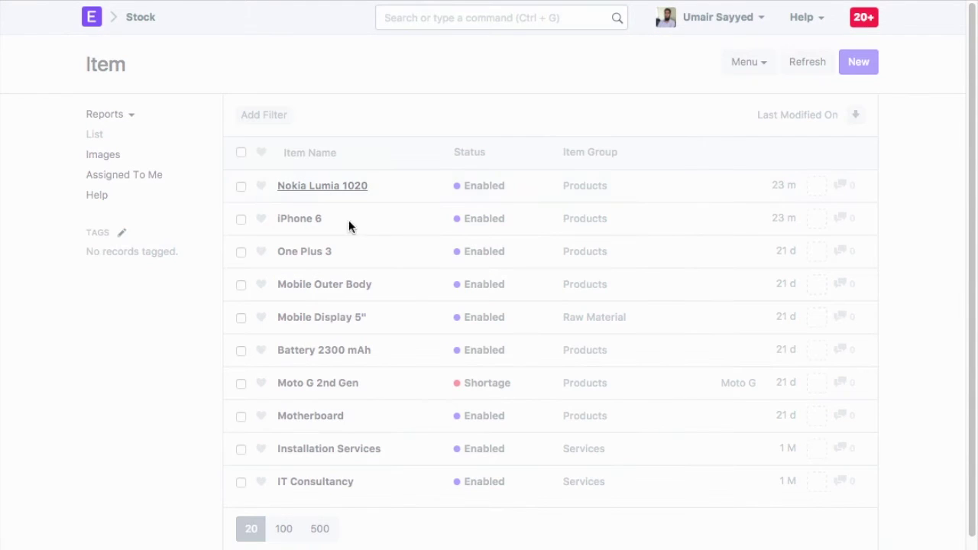
Step: Add the tax GST 5 - GTPL to the Nokia Lumia 1020's item tax table and save the item
{"action": "scroll", "coordinate": [442, 306], "scroll_direction": "down", "scroll_amount": 15}
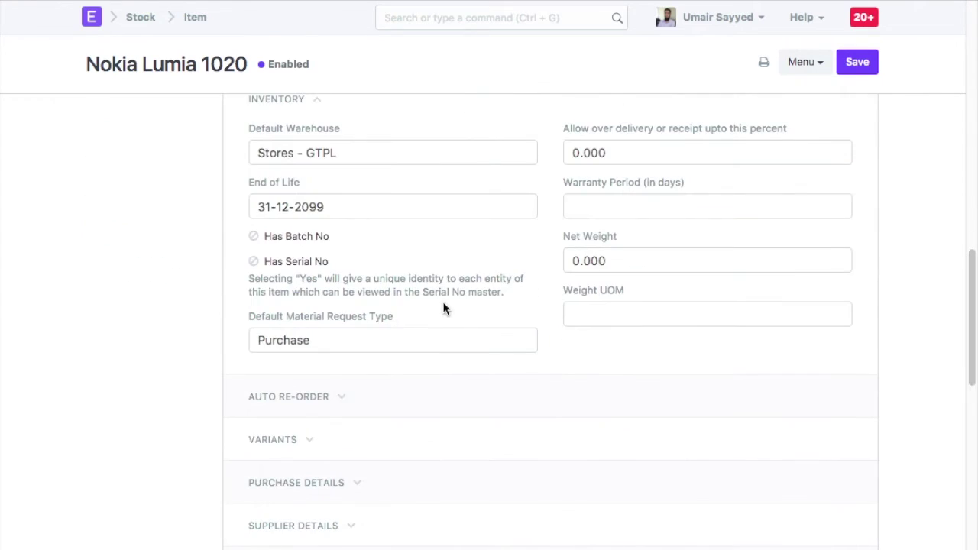
{"action": "left_click", "coordinate": [284, 275]}
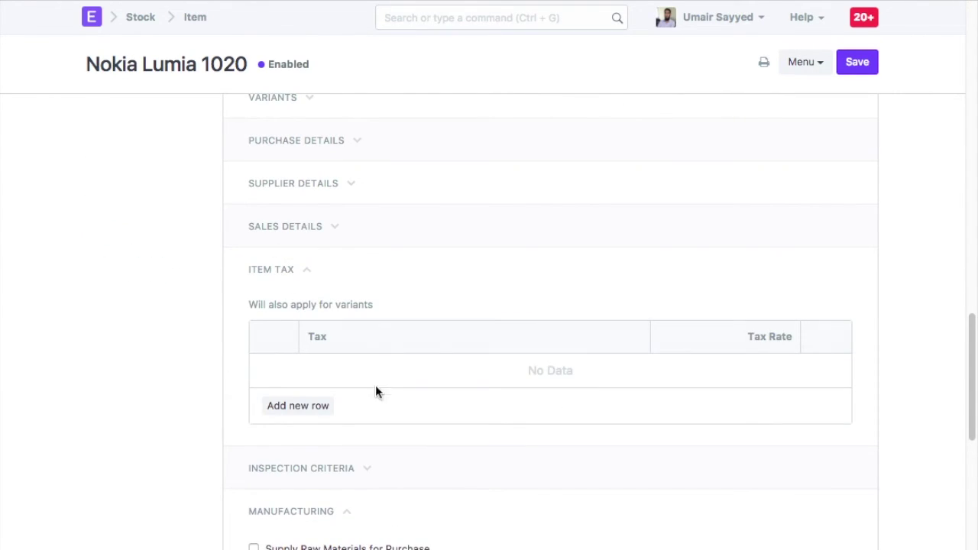
{"action": "left_click", "coordinate": [328, 408]}
{"action": "left_click", "coordinate": [360, 366]}
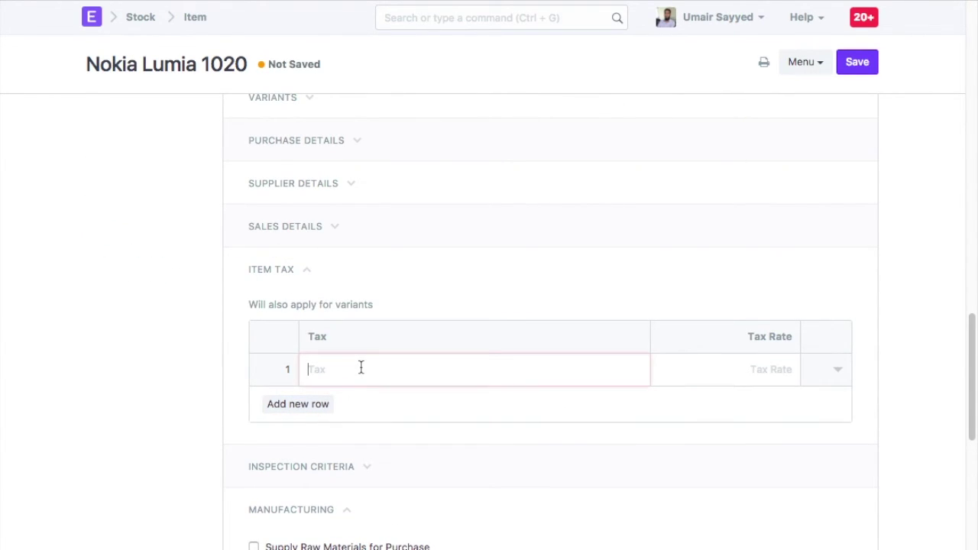
{"action": "type", "text": "gs"}
{"action": "left_click", "coordinate": [376, 403]}
{"action": "left_click", "coordinate": [859, 70]}
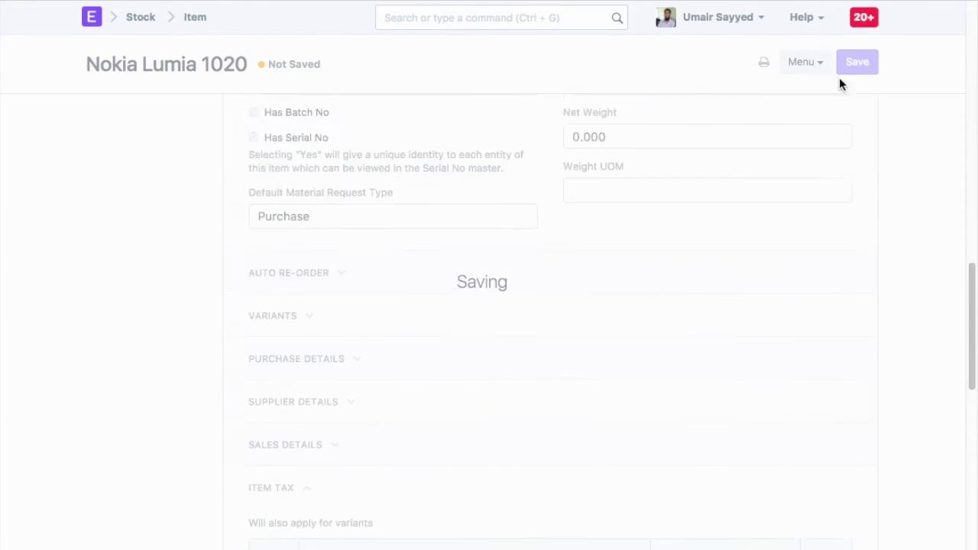
Step: Open the iPhone 6 item, add the tax GST 12 - GTPL to its item tax table, and save it
{"action": "left_click", "coordinate": [195, 17]}
{"action": "left_click", "coordinate": [309, 218]}
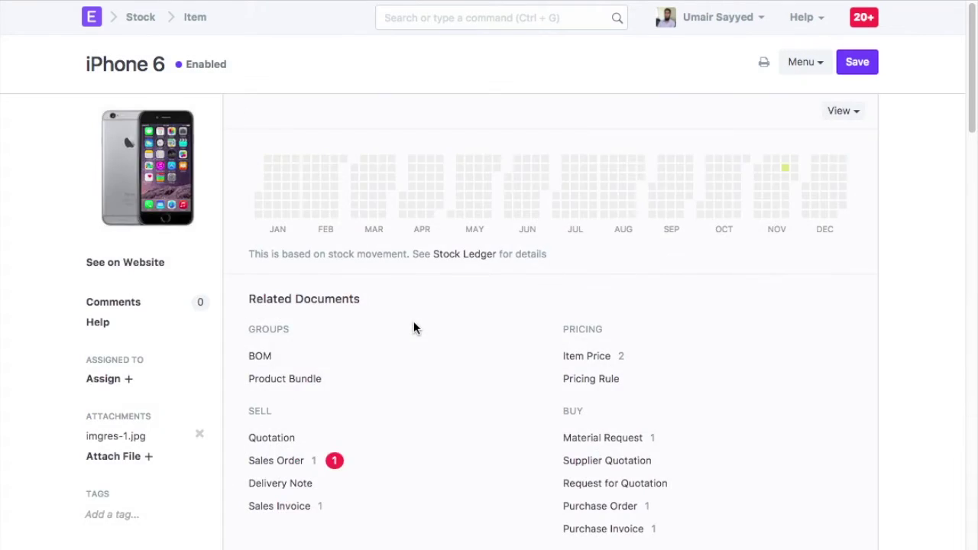
{"action": "scroll", "coordinate": [413, 321], "scroll_direction": "down", "scroll_amount": 15}
{"action": "left_click", "coordinate": [275, 197]}
{"action": "left_click", "coordinate": [326, 333]}
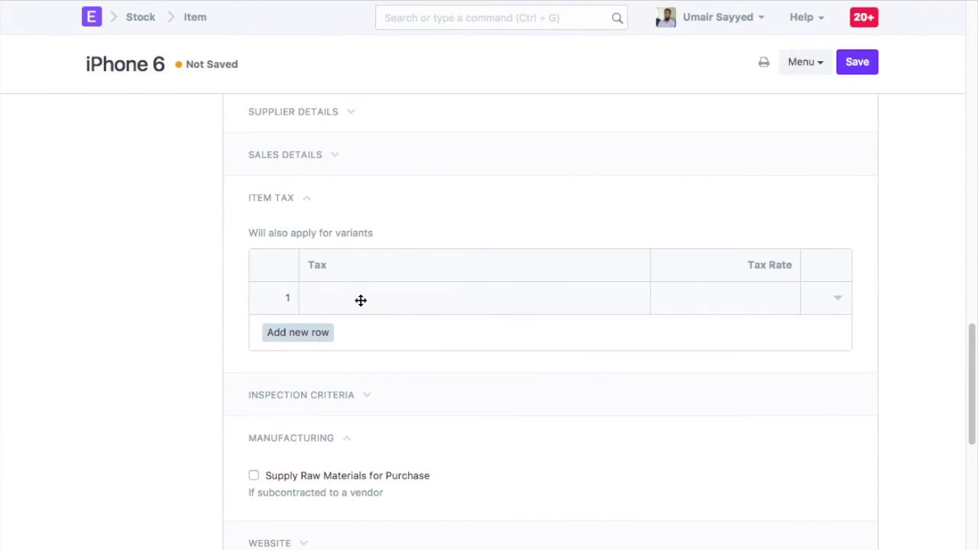
{"action": "left_click", "coordinate": [373, 299]}
{"action": "type", "text": "gst"}
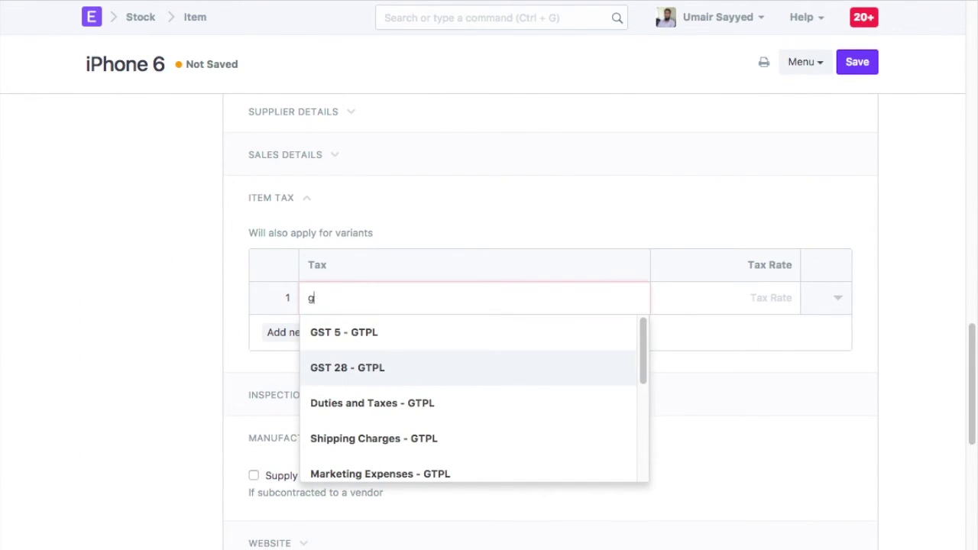
{"action": "left_click", "coordinate": [374, 439]}
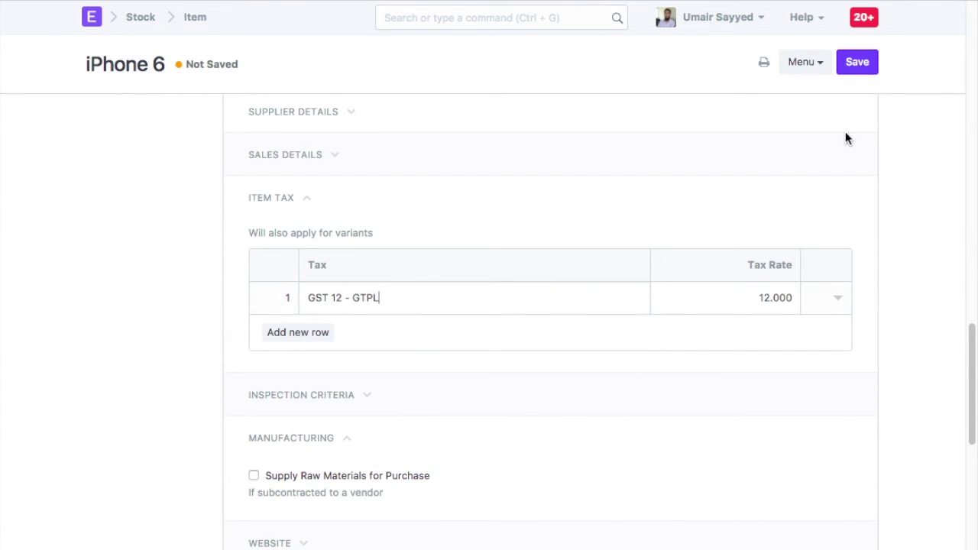
{"action": "key", "text": "ctrl+s"}
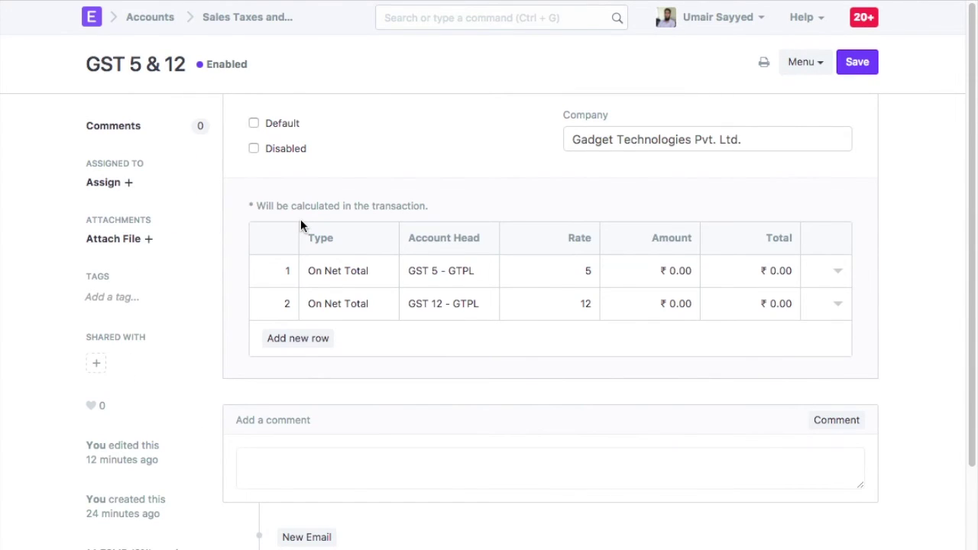
Step: Set the rates of the GST 5 and GST 12 rows to 0 in the GST 5 & 12 sales tax template and save it
{"action": "left_click", "coordinate": [562, 276]}
{"action": "type", "text": "0"}
{"action": "key", "text": "Down"}
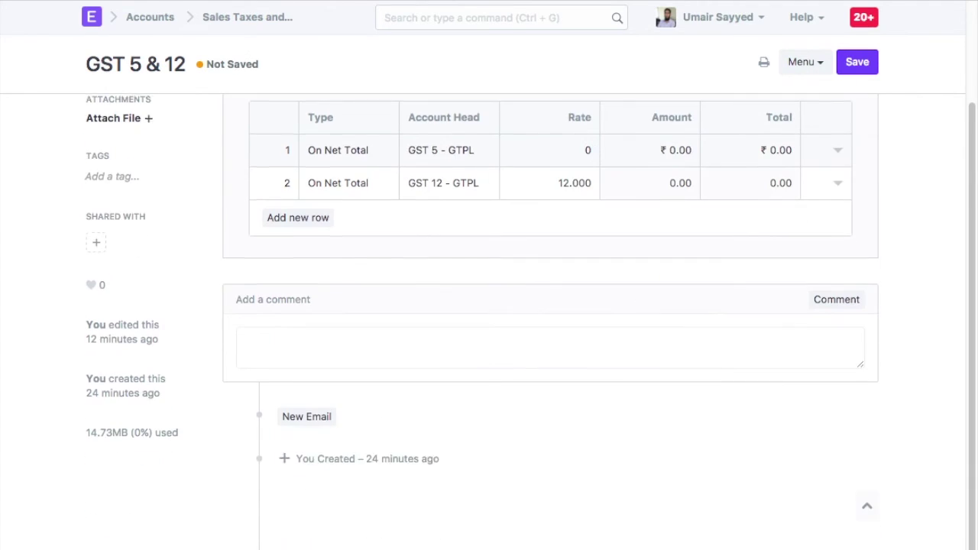
{"action": "type", "text": "0"}
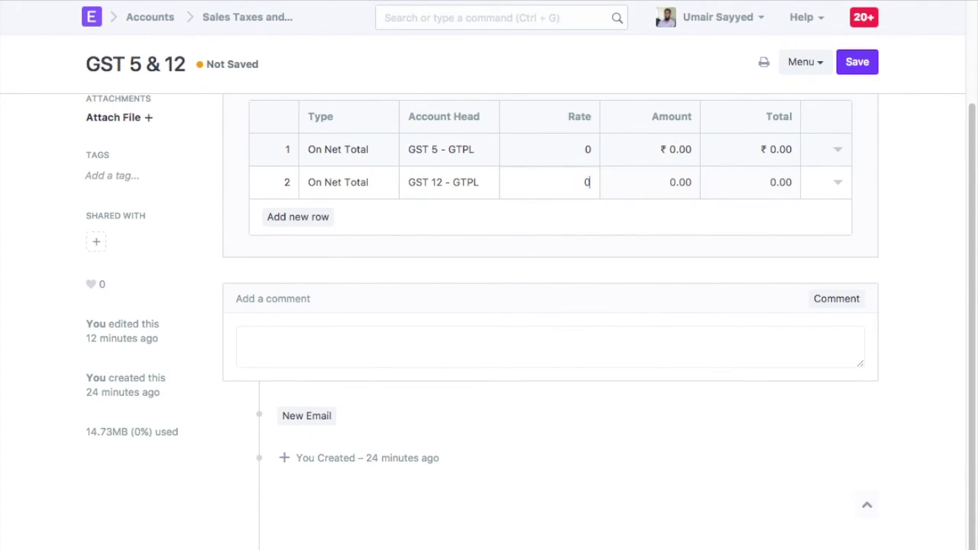
{"action": "left_click", "coordinate": [860, 64]}
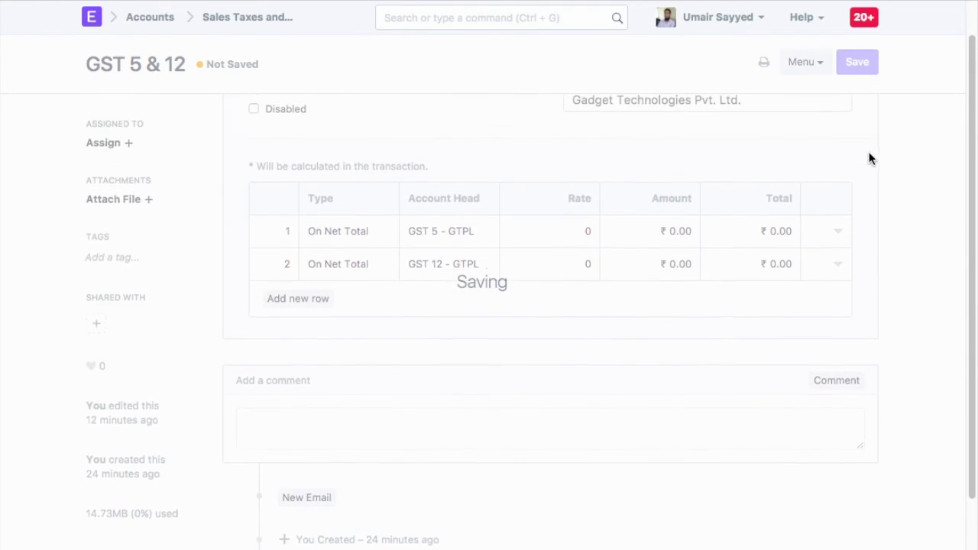
Step: Create a new Sales Order for the customer in the Individual group with territory All Territories, and pick a delivery date
{"action": "left_click", "coordinate": [505, 21]}
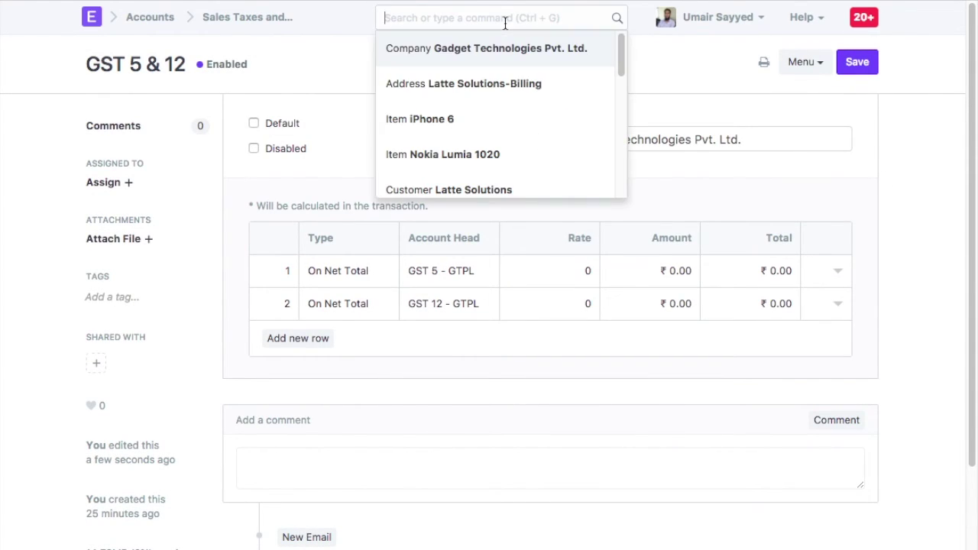
{"action": "type", "text": "new sales or"}
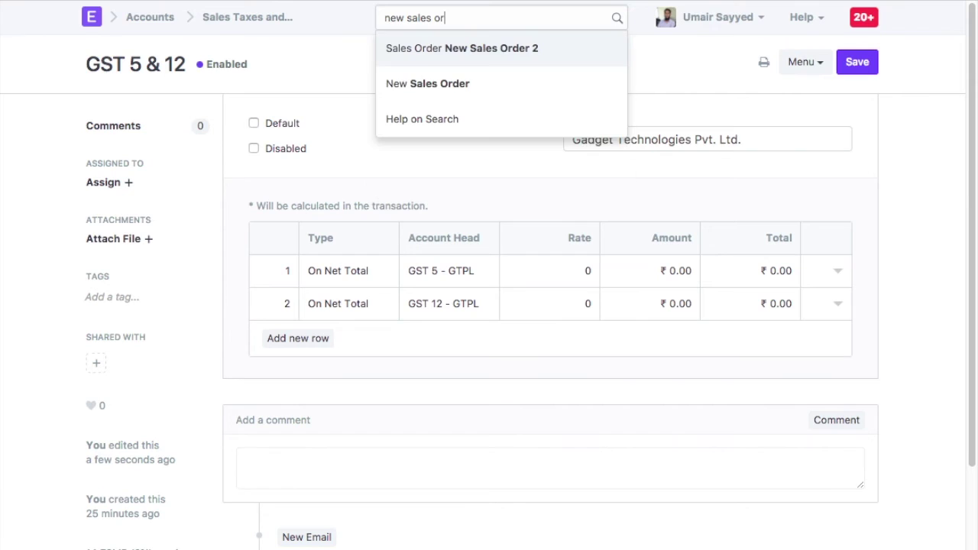
{"action": "left_click", "coordinate": [465, 82]}
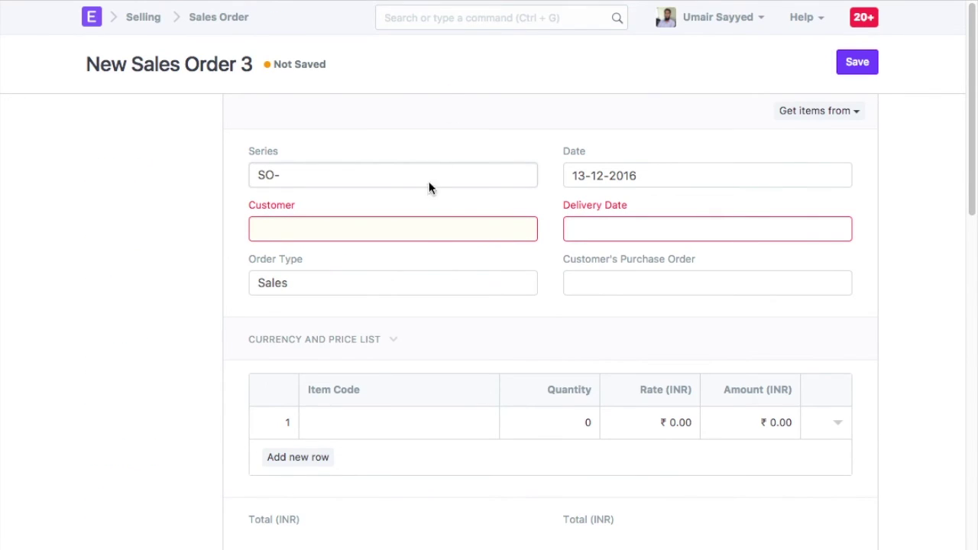
{"action": "left_click", "coordinate": [395, 227]}
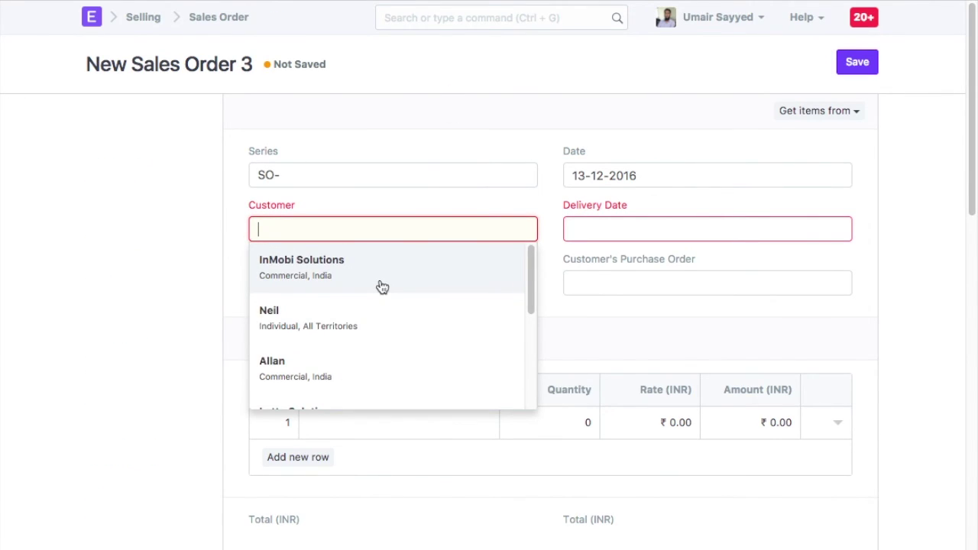
{"action": "left_click", "coordinate": [377, 335]}
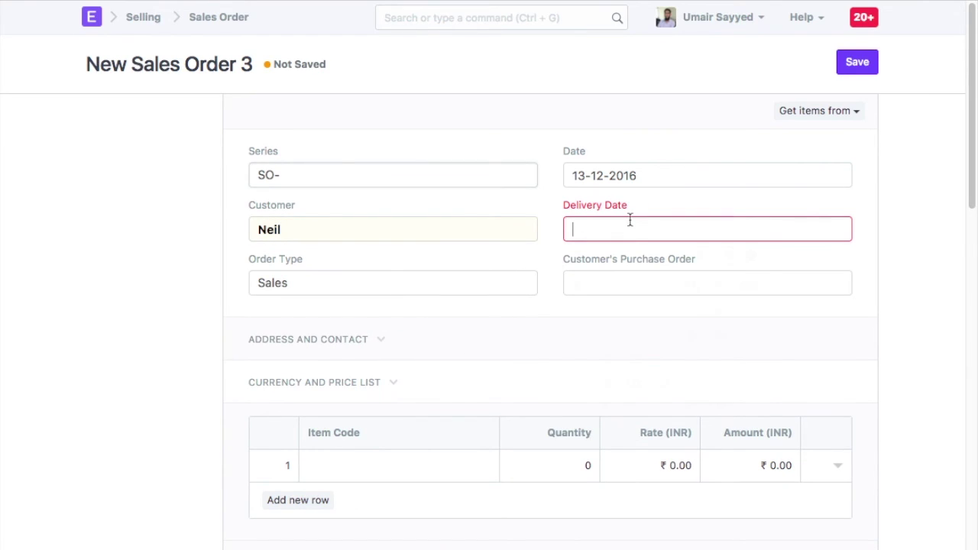
{"action": "left_click", "coordinate": [690, 382]}
Step: Add the items Nokia Lumia 1020 and iPhone 6 to the sales order's item table
{"action": "scroll", "coordinate": [568, 185], "scroll_direction": "down", "scroll_amount": 5}
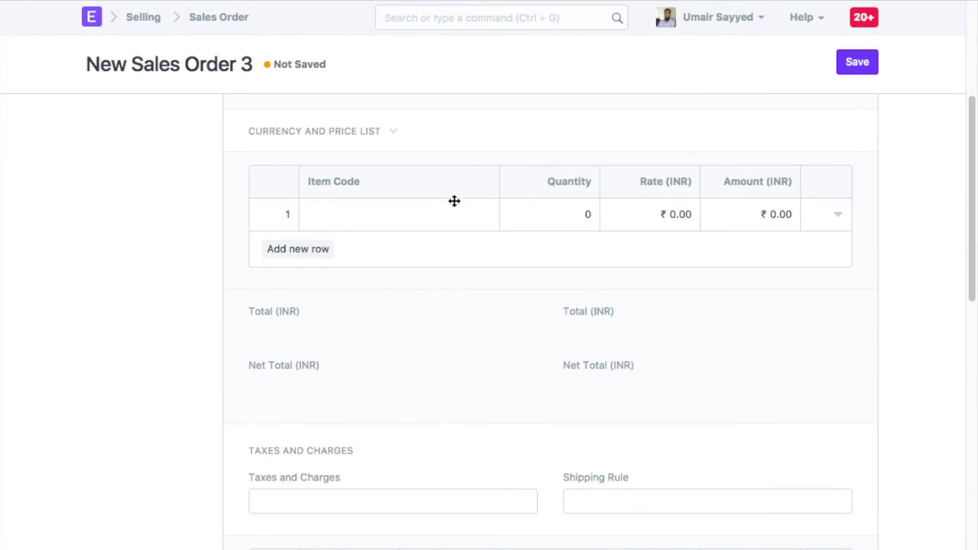
{"action": "left_click", "coordinate": [412, 221]}
{"action": "type", "text": "no"}
{"action": "left_click", "coordinate": [397, 257]}
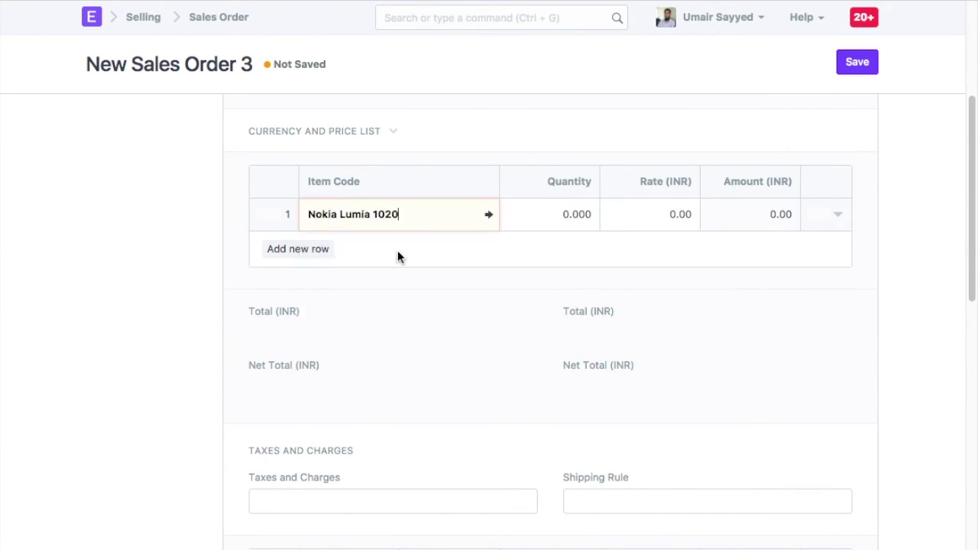
{"action": "left_click", "coordinate": [317, 251]}
{"action": "left_click", "coordinate": [396, 338]}
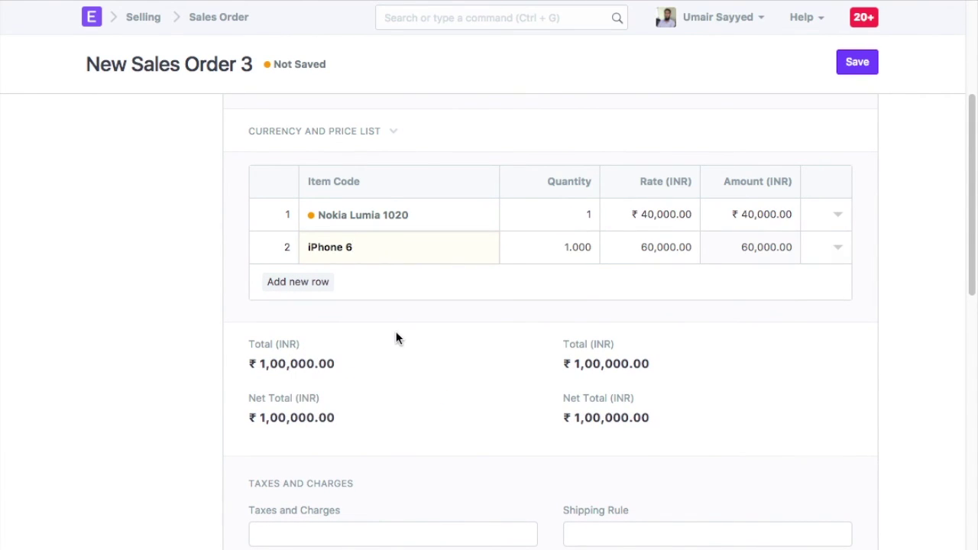
Step: Apply the GST 5 & 12 taxes and charges template to the sales order and show its tax break-up per item
{"action": "scroll", "coordinate": [416, 320], "scroll_direction": "down", "scroll_amount": 3}
{"action": "left_click", "coordinate": [368, 294]}
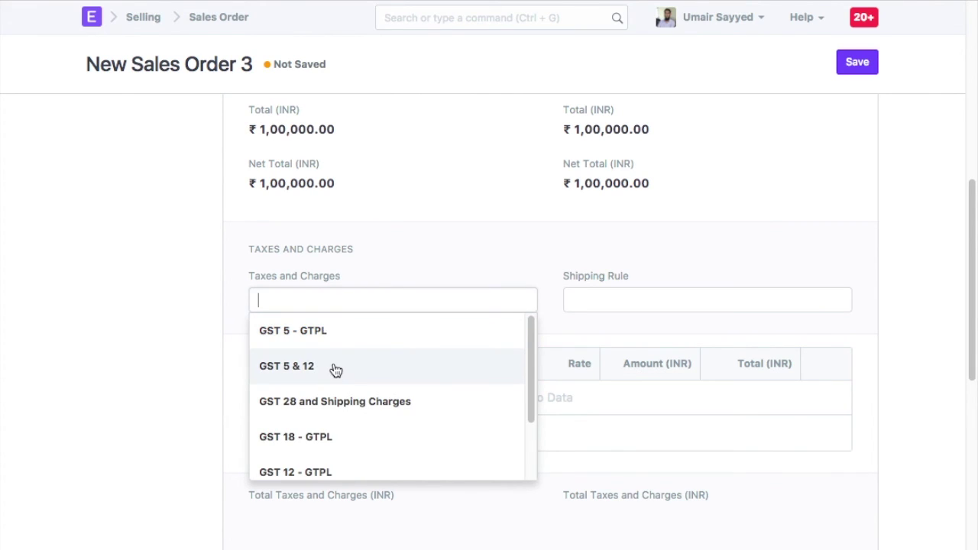
{"action": "left_click", "coordinate": [335, 367]}
{"action": "scroll", "coordinate": [359, 312], "scroll_direction": "down", "scroll_amount": 2}
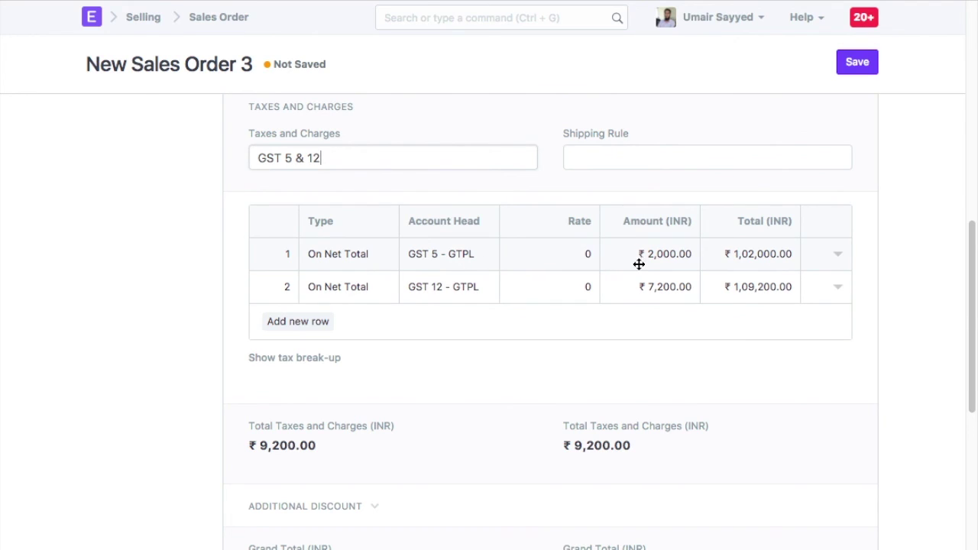
{"action": "left_click", "coordinate": [328, 364]}
{"action": "scroll", "coordinate": [394, 329], "scroll_direction": "down", "scroll_amount": 2}
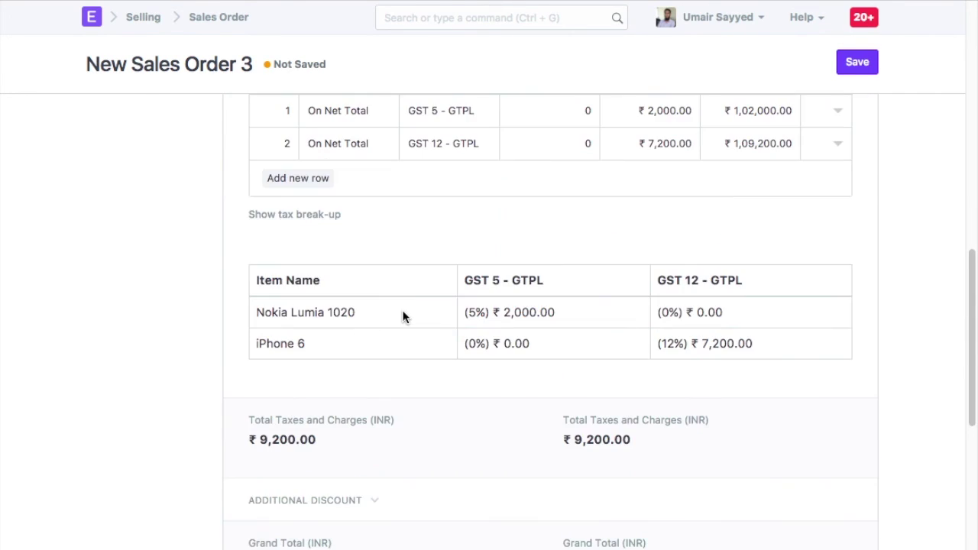